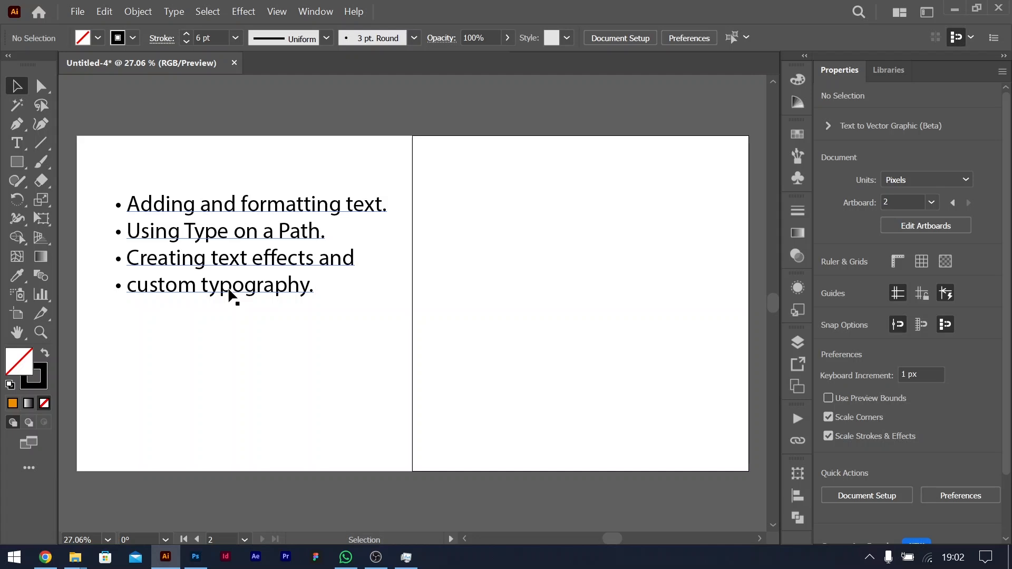
left_click(257, 209)
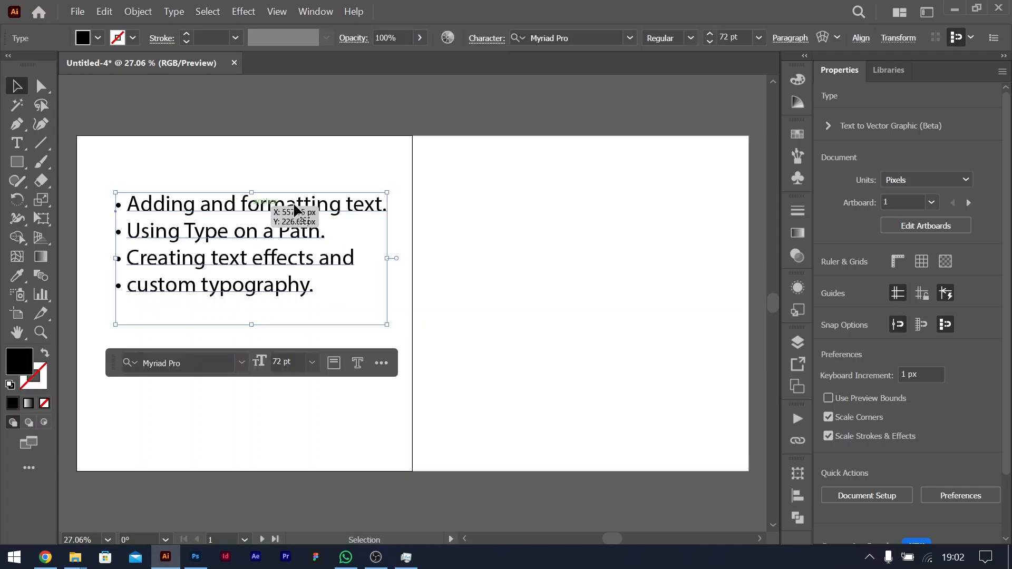
left_click(475, 323)
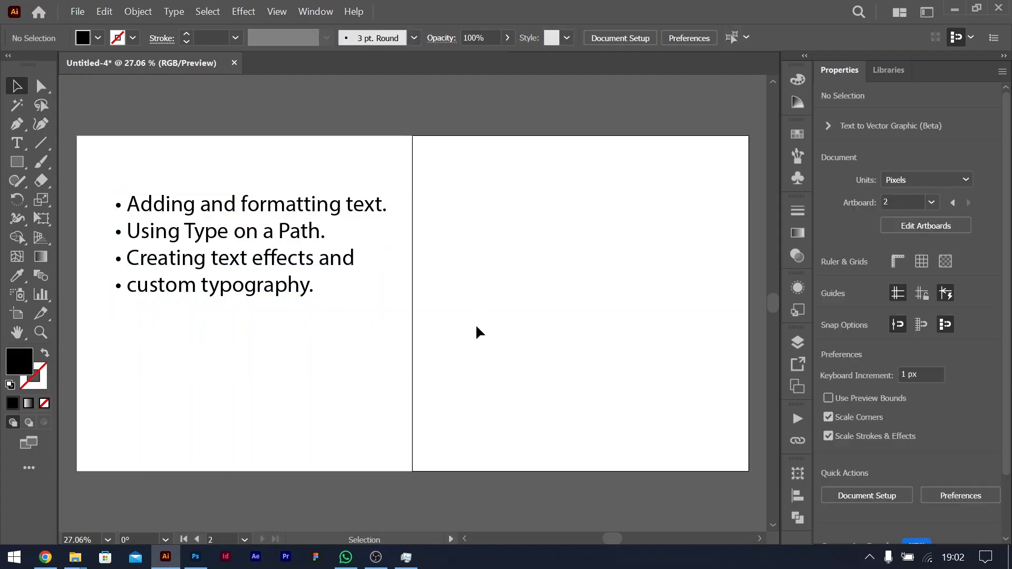
left_click(17, 143)
left_click(473, 266)
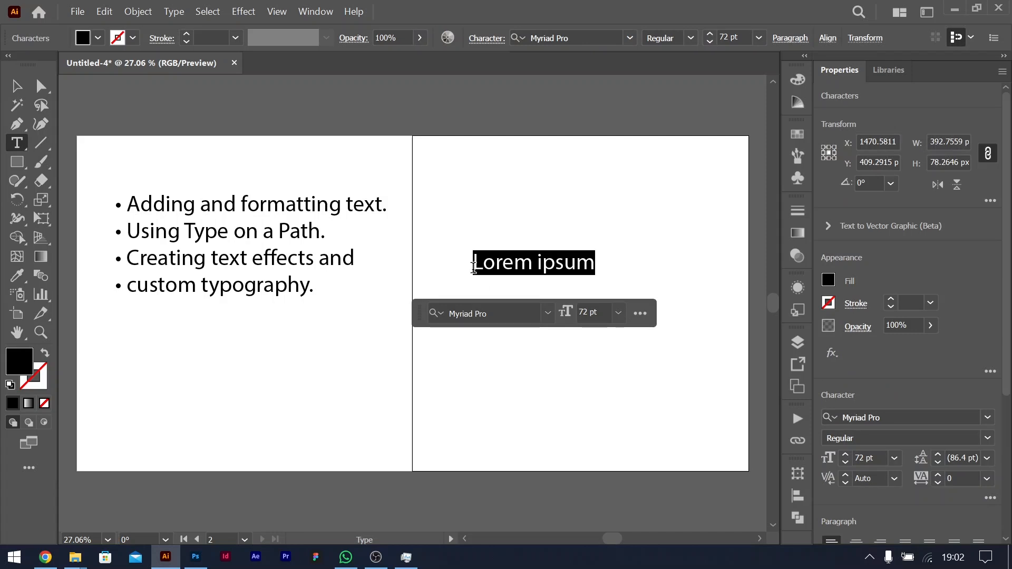
left_click(17, 88)
key("Delete")
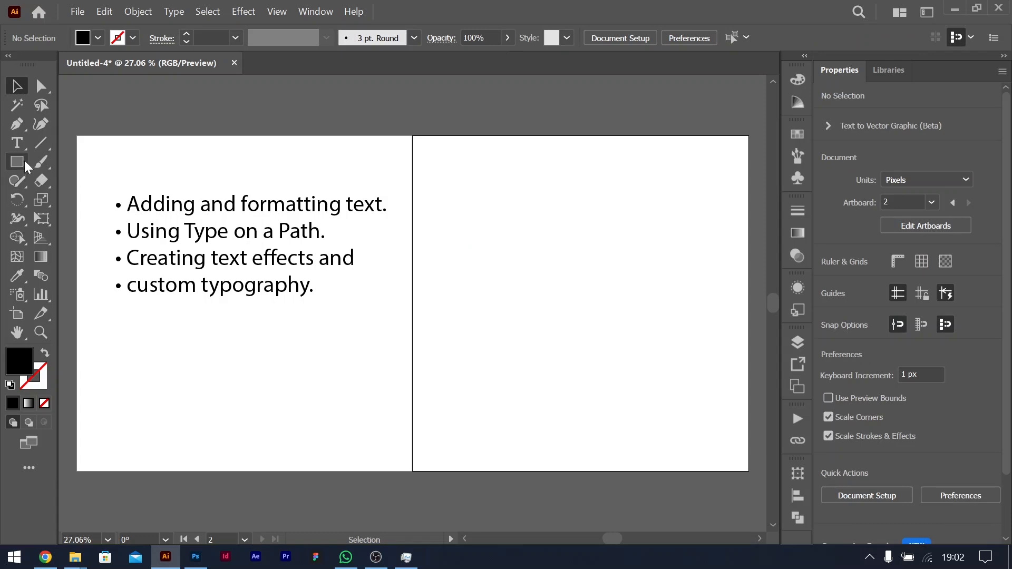
Step: Add the point text "I am Here" on the second artboard and move it near that artboard's upper-left corner
left_click(20, 146)
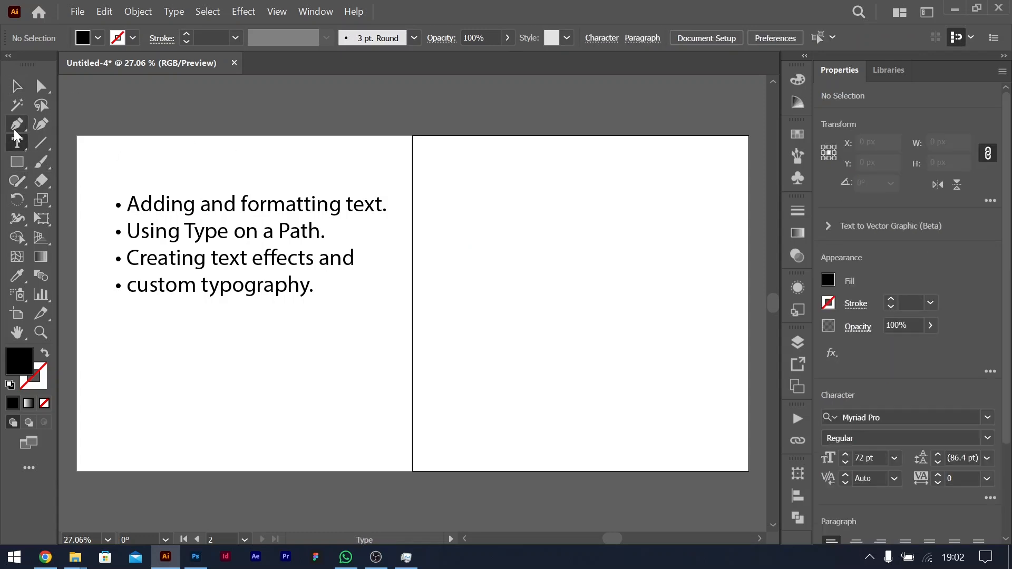
left_click(24, 140)
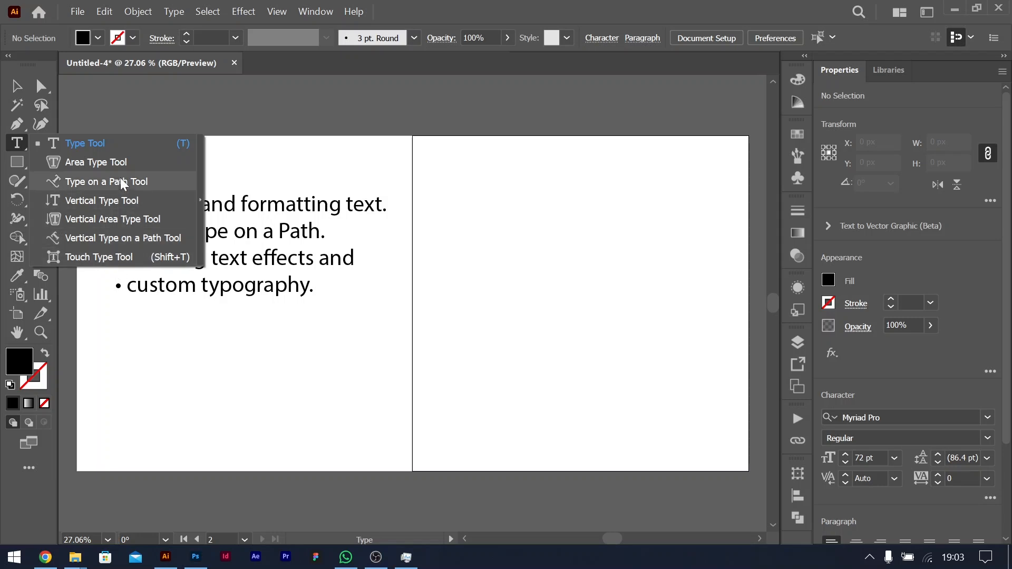
left_click(100, 144)
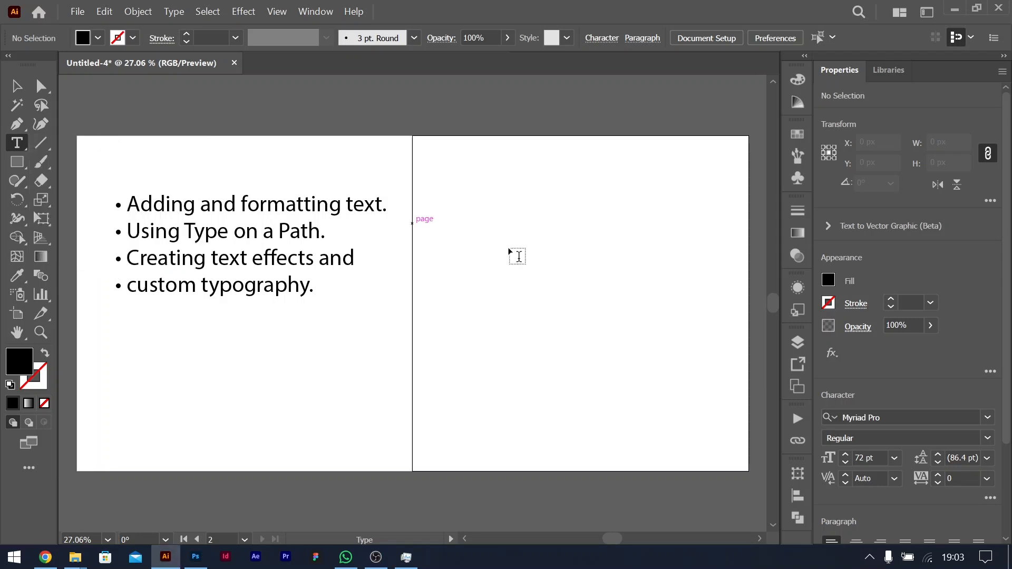
left_click(461, 255)
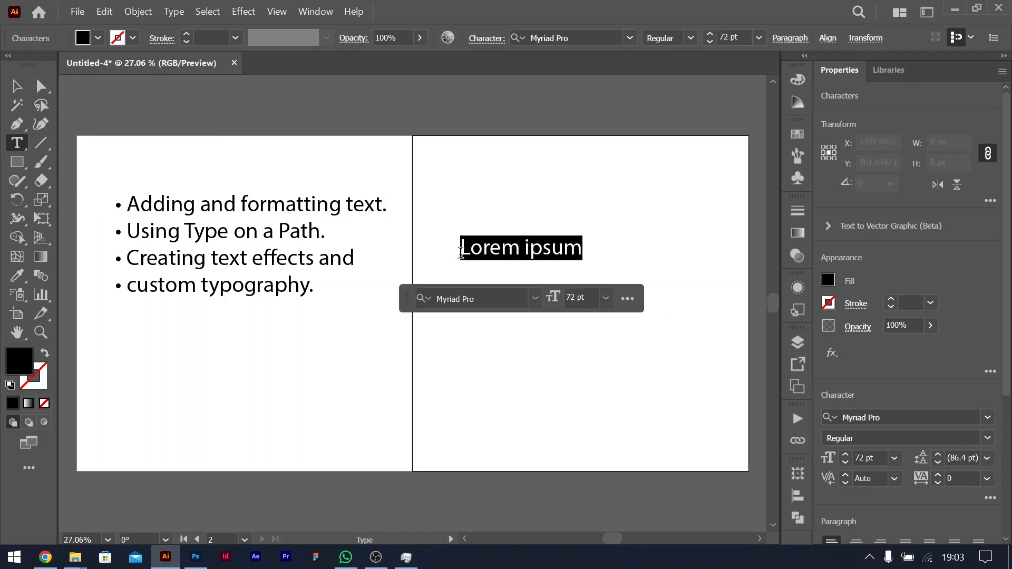
type("vjsdclkk")
key("ctrl+a")
type("I am Here")
key("ctrl+a")
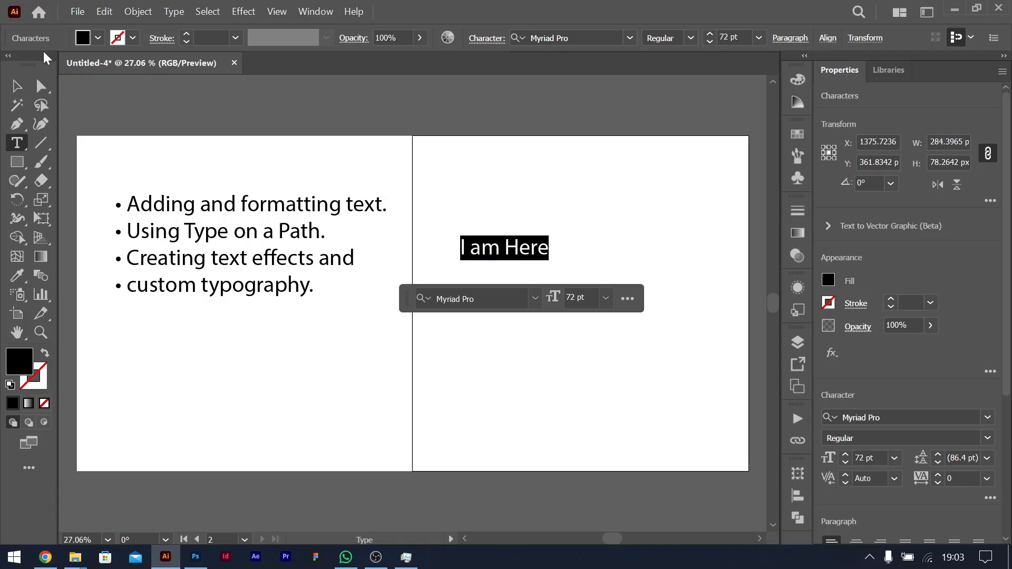
left_click(17, 85)
left_click_drag(518, 247, 497, 162)
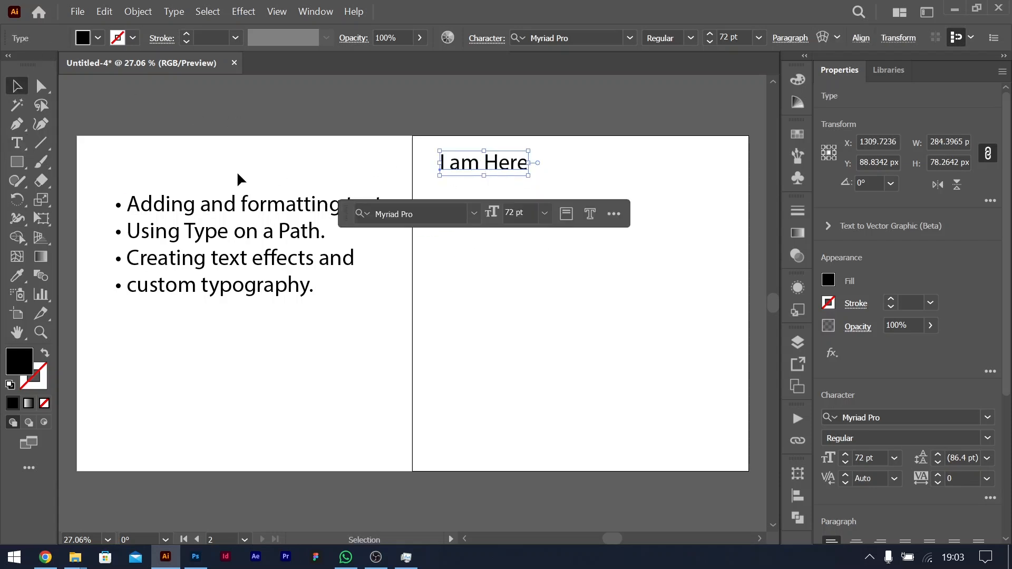
Step: Draw a black-filled circle about 442 px in diameter below "I am Here" on the second artboard
left_click(20, 148)
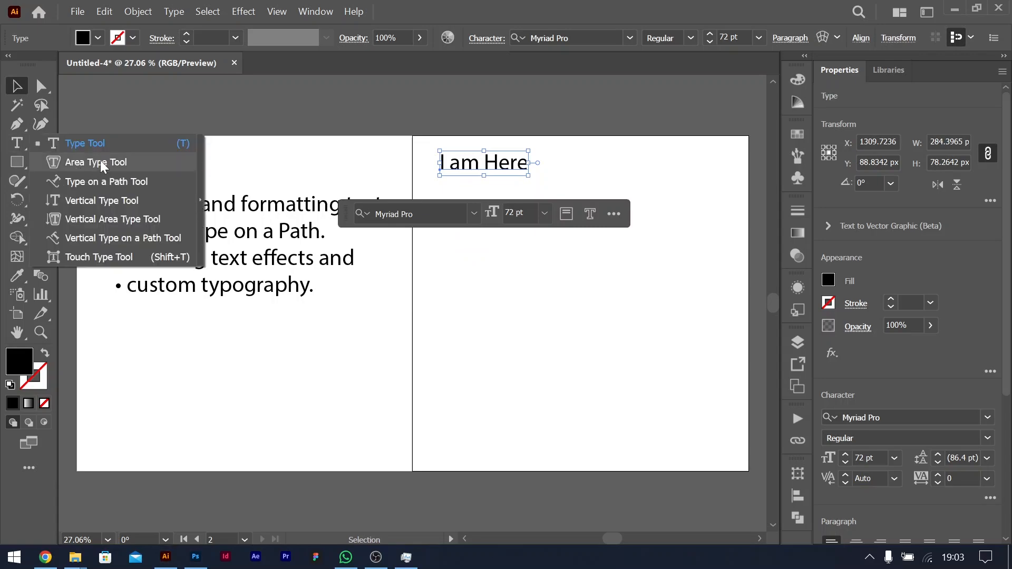
left_click(100, 162)
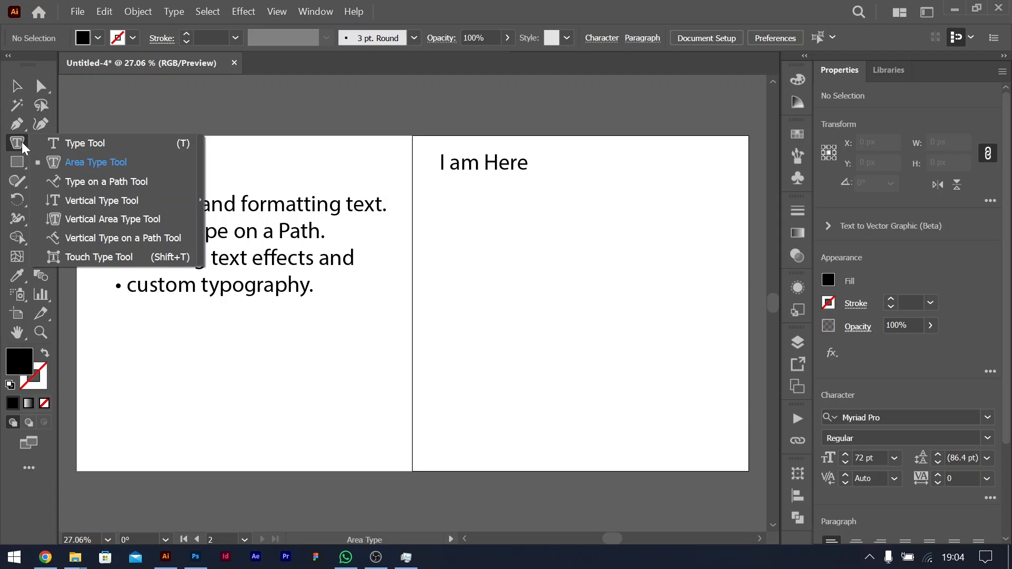
left_click(17, 160)
left_click_drag(12, 161, 97, 201)
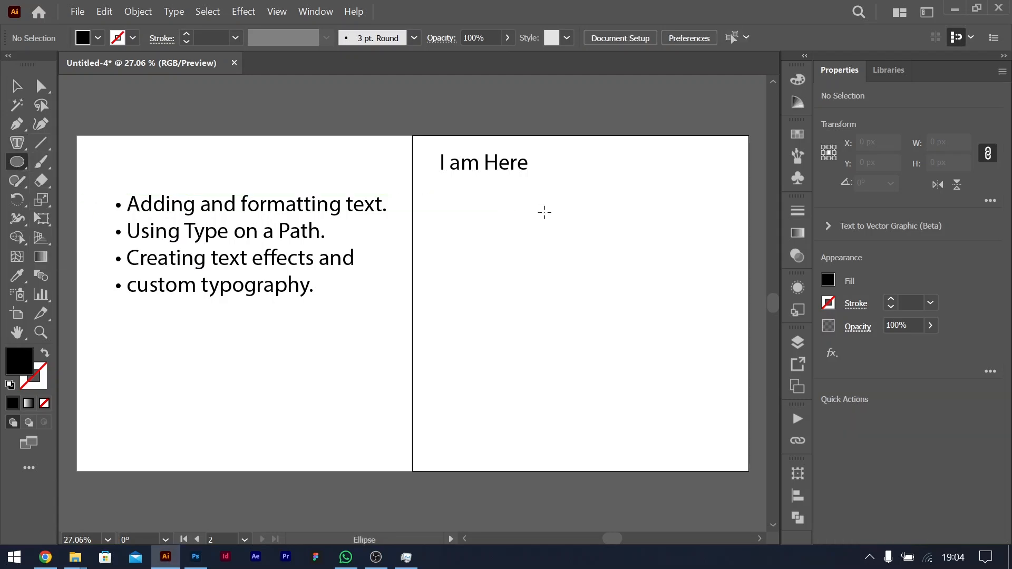
left_click_drag(450, 211, 576, 348)
Step: Try the Area Type tool on the circle's edge, enter sample letters inside it, and undo back to the filled circle
left_click(17, 143)
left_click_drag(20, 145, 81, 160)
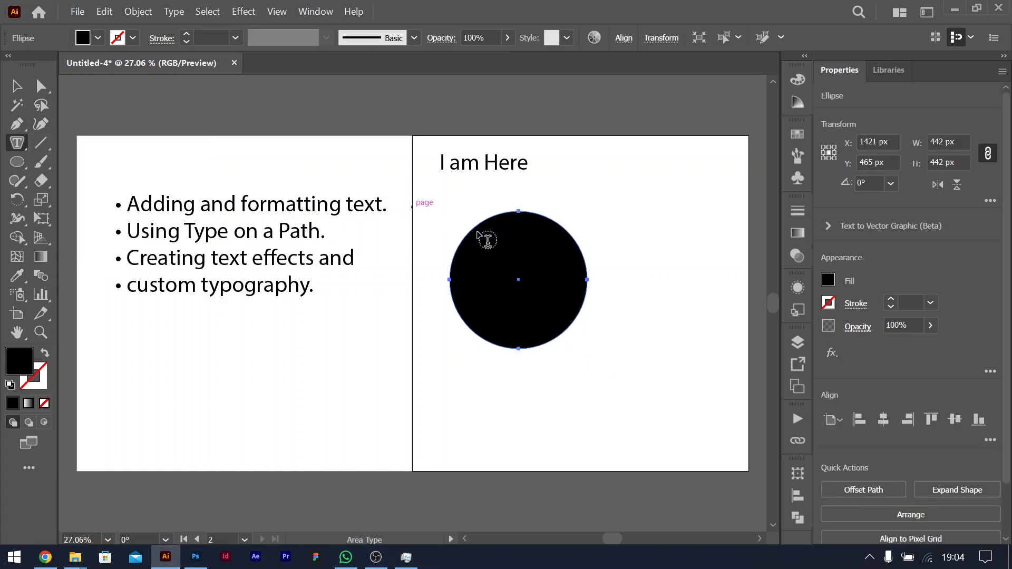
left_click(522, 287)
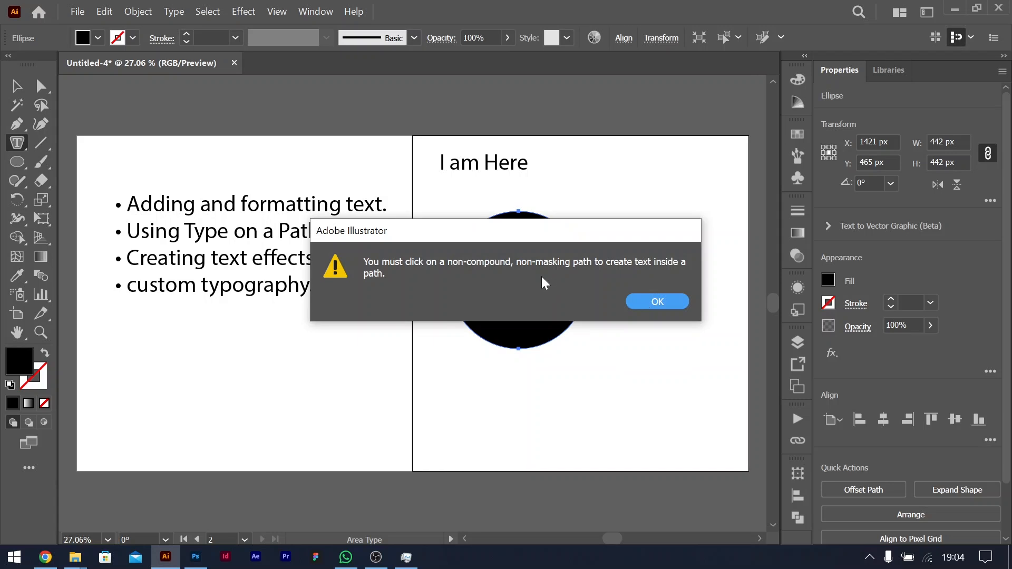
left_click(648, 301)
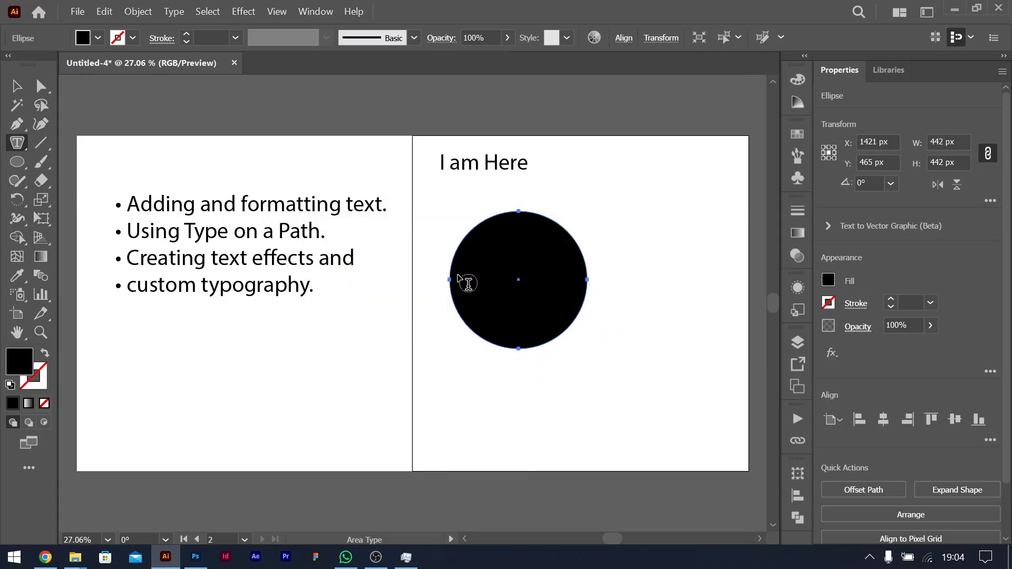
left_click(460, 284)
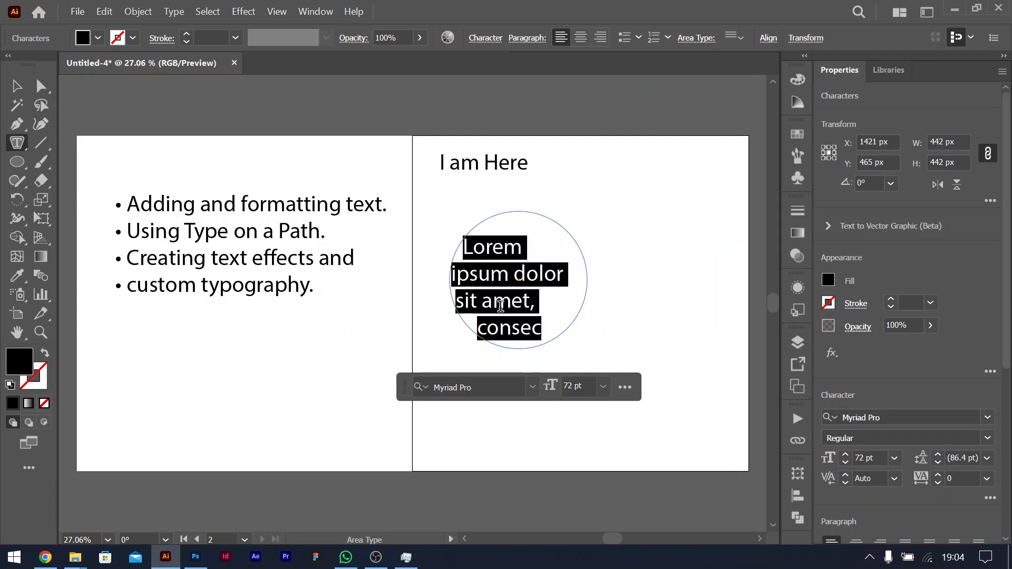
type("jskajjsajnjnfjnvkn")
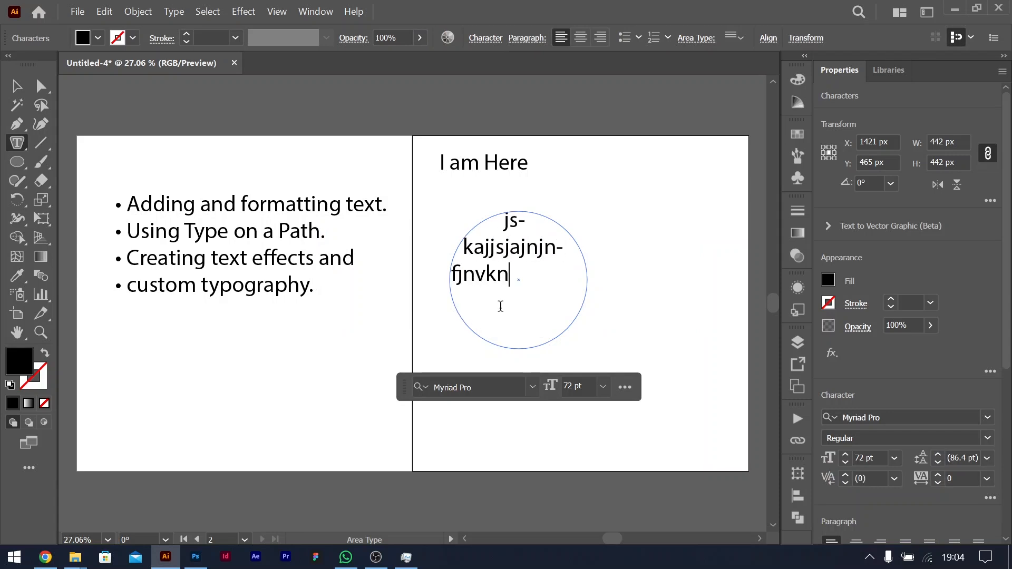
type("nvnn")
key("ctrl+z")
key("ctrl+z")
Step: Run placeholder text around the circle's outline with the Type on a Path tool, starting at its left side
left_click(17, 86)
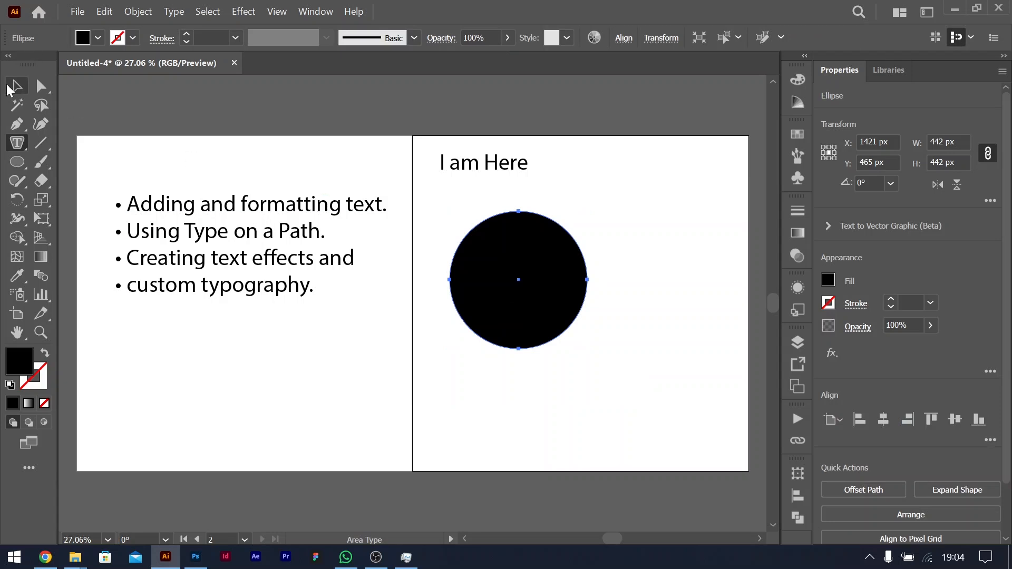
left_click(17, 143)
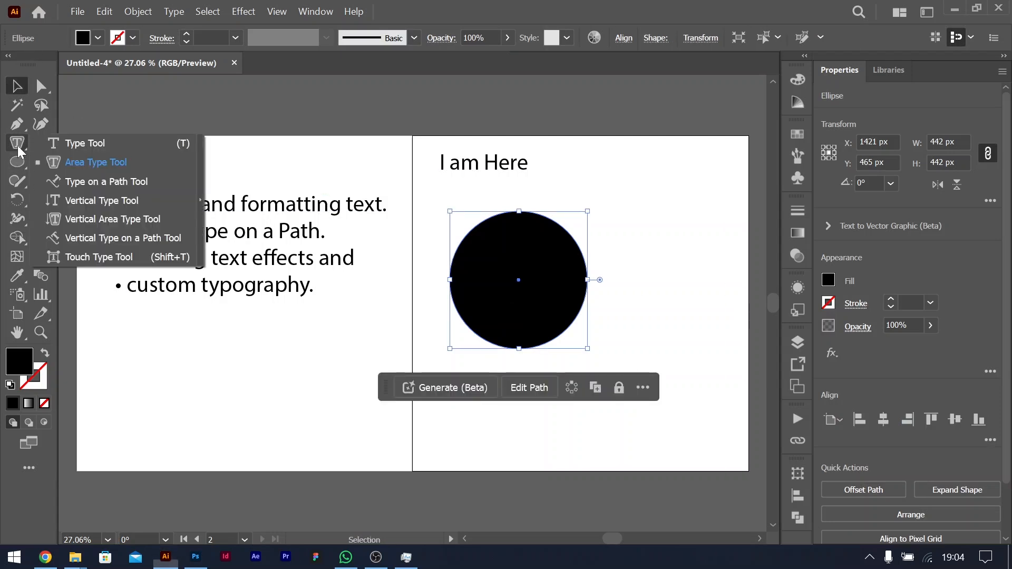
left_click(107, 181)
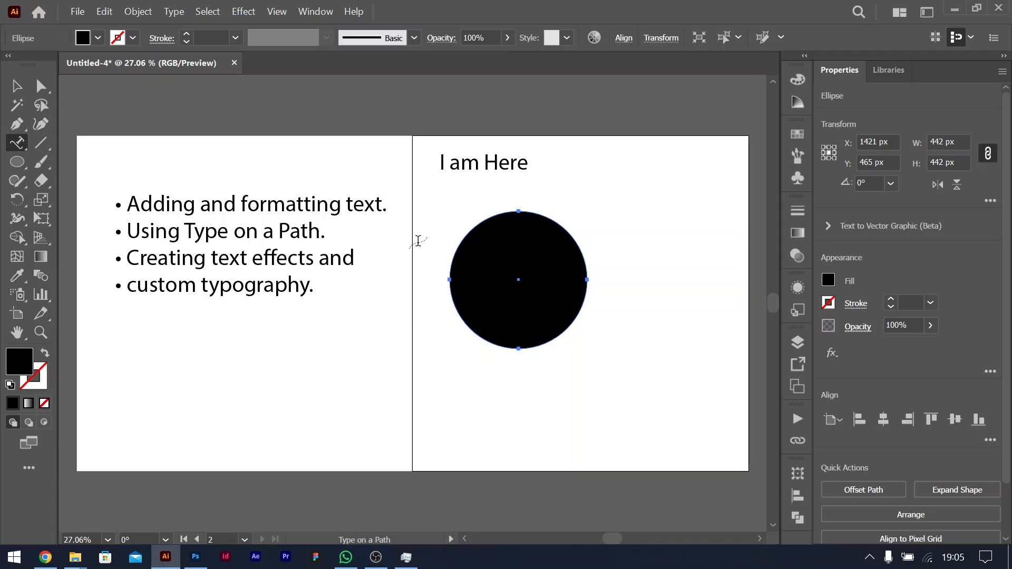
left_click(451, 268)
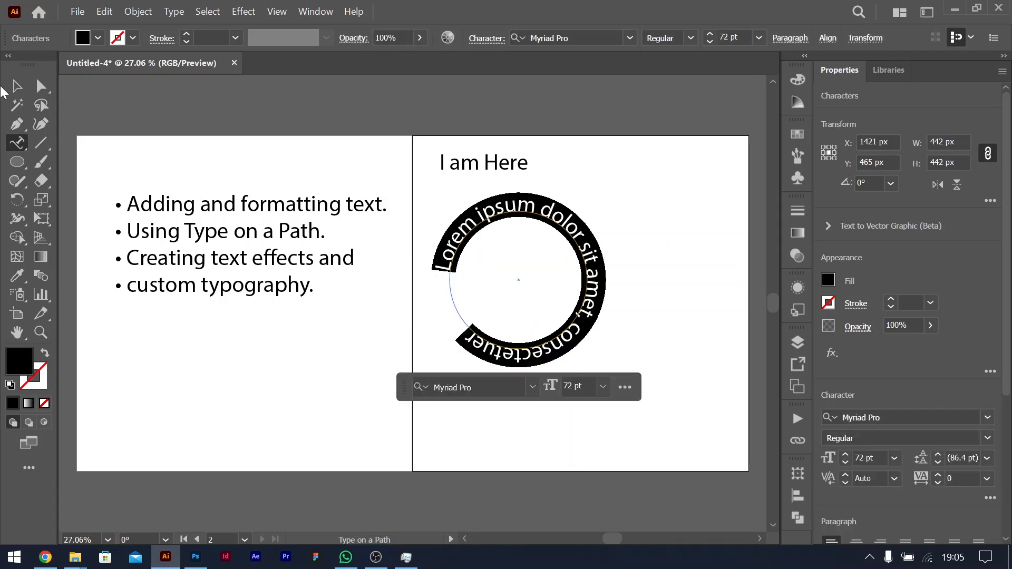
Step: Draw a five-point wavy path about 1780 by 230 px across the lower part of both artboards with the Curvature tool
left_click(41, 123)
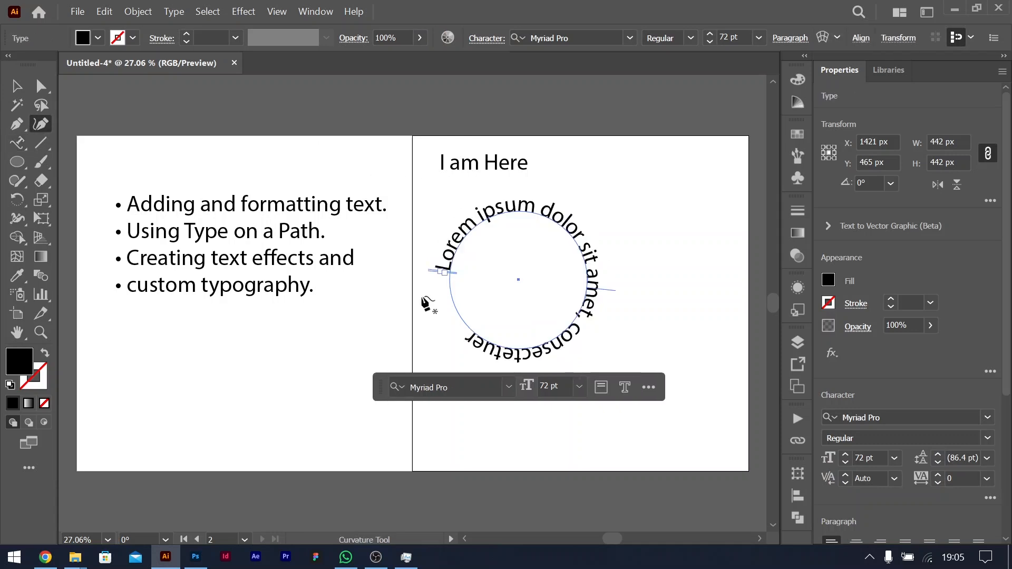
left_click(133, 386)
left_click(227, 334)
left_click(382, 404)
left_click(550, 380)
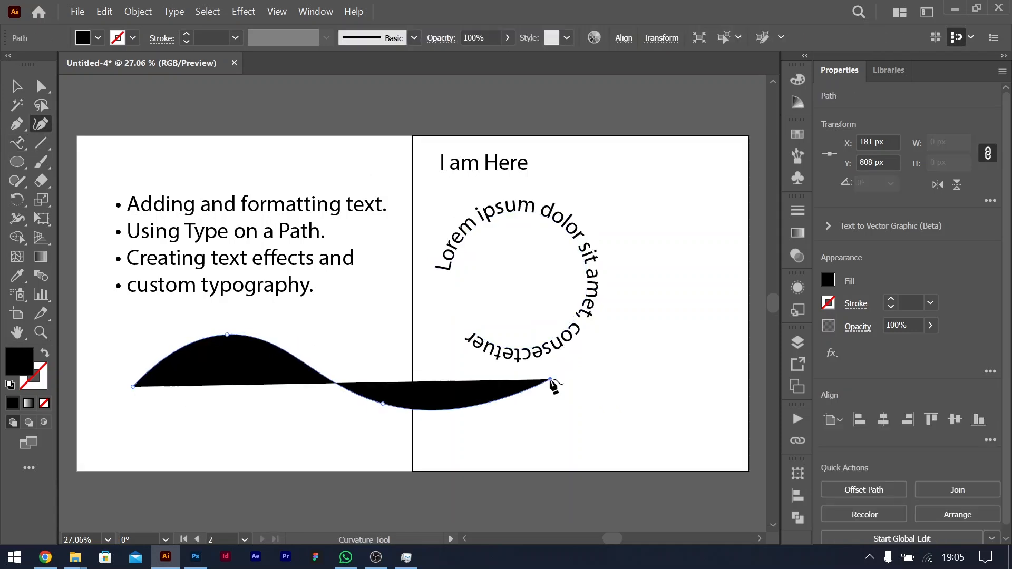
left_click(686, 385)
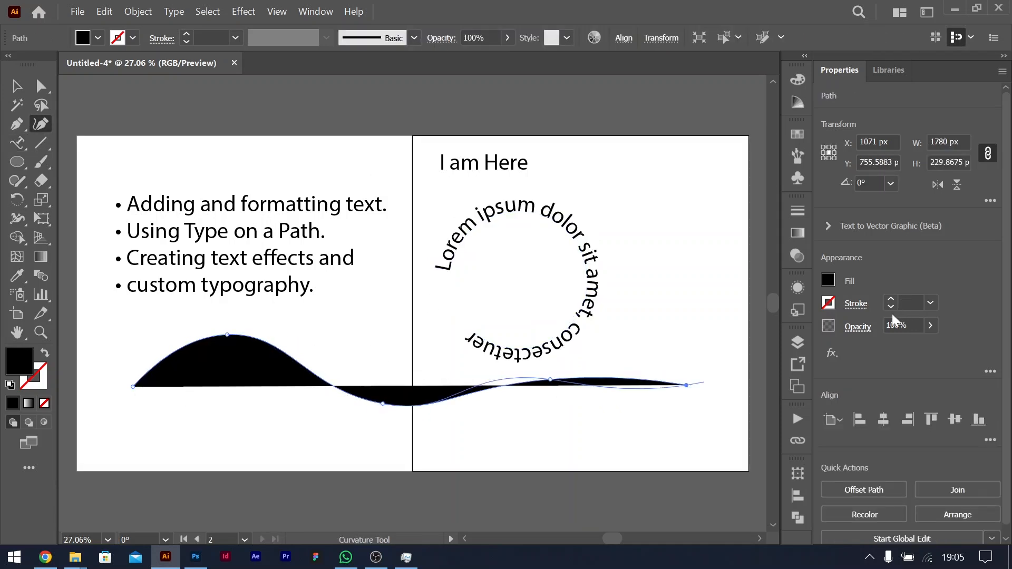
Step: Remove the wavy path's fill and give it a 3 pt black stroke
left_click(828, 280)
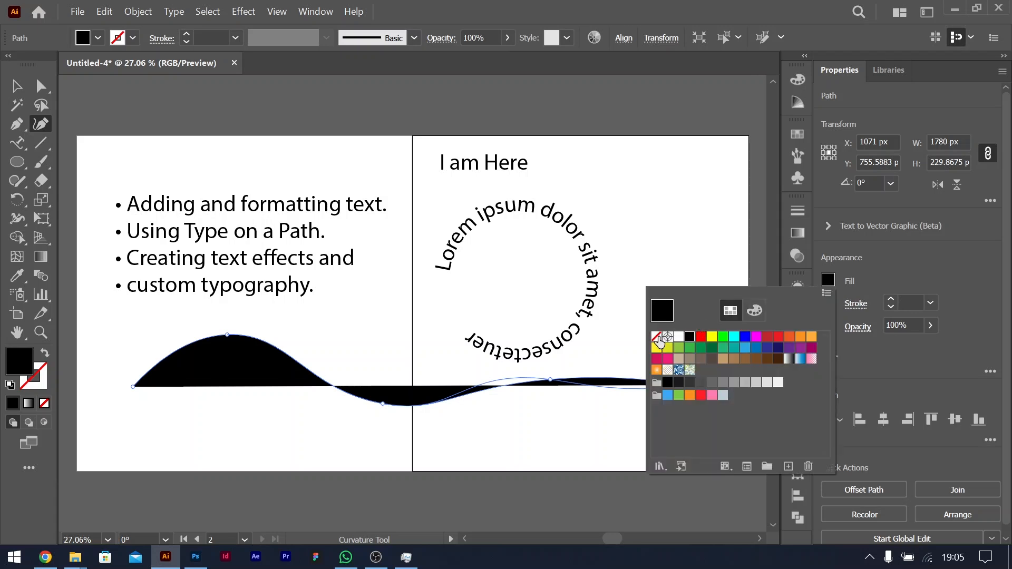
left_click(656, 336)
left_click(908, 243)
left_click(891, 299)
left_click(891, 298)
left_click(891, 298)
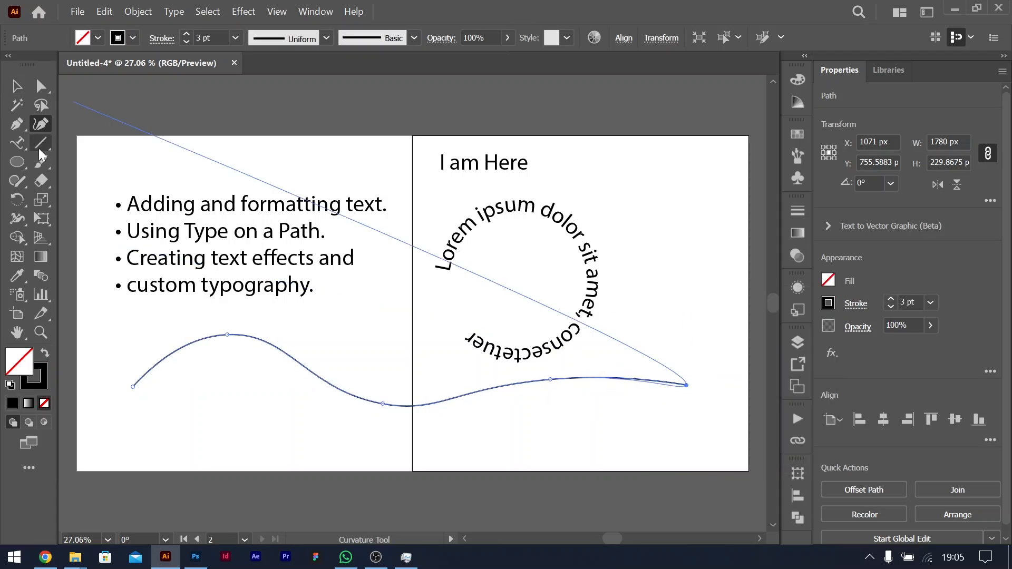
Step: Try placing type on the wavy path from its left end and from its fourth anchor point, undoing each attempt
left_click(22, 145)
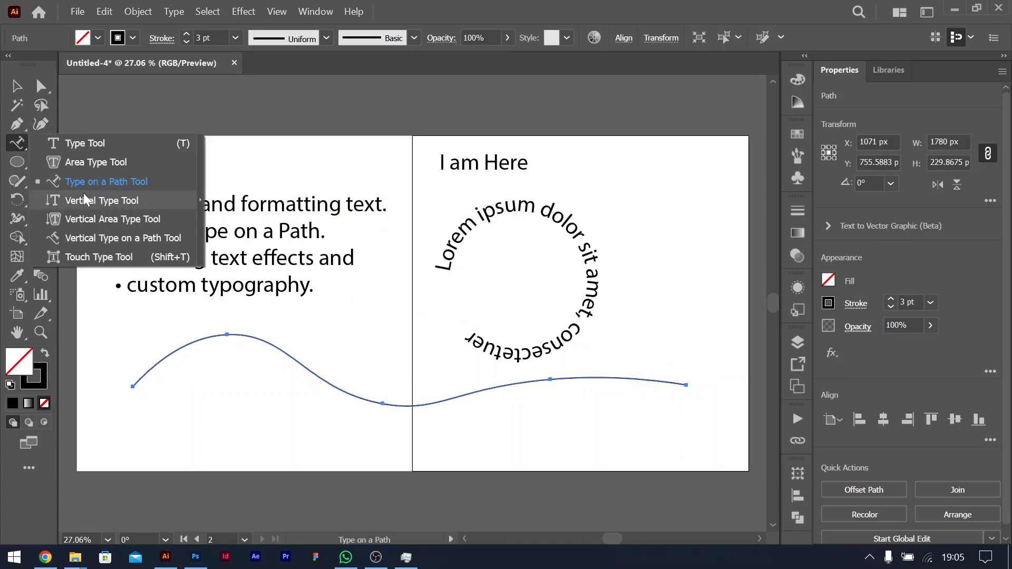
left_click(112, 185)
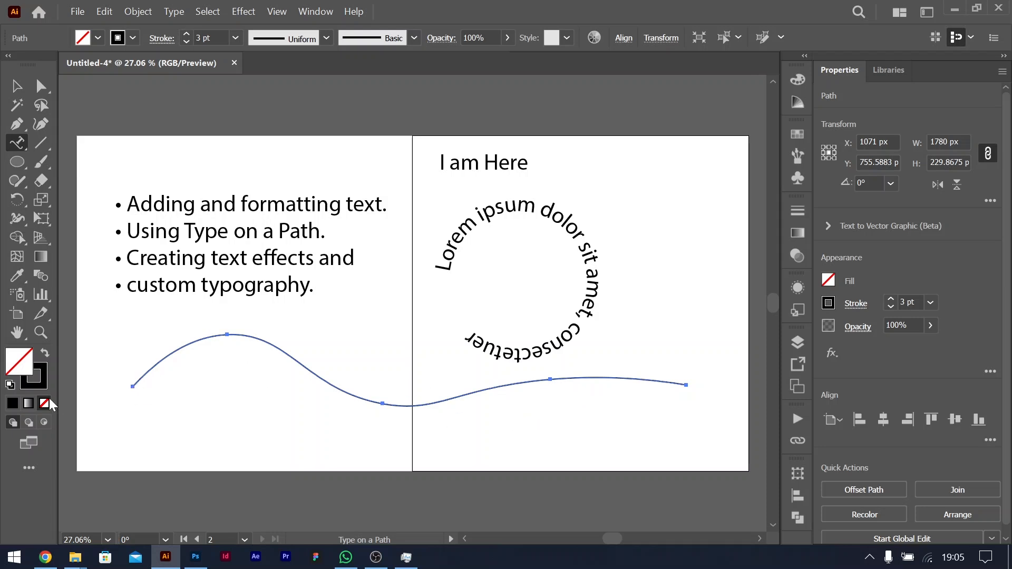
left_click(136, 383)
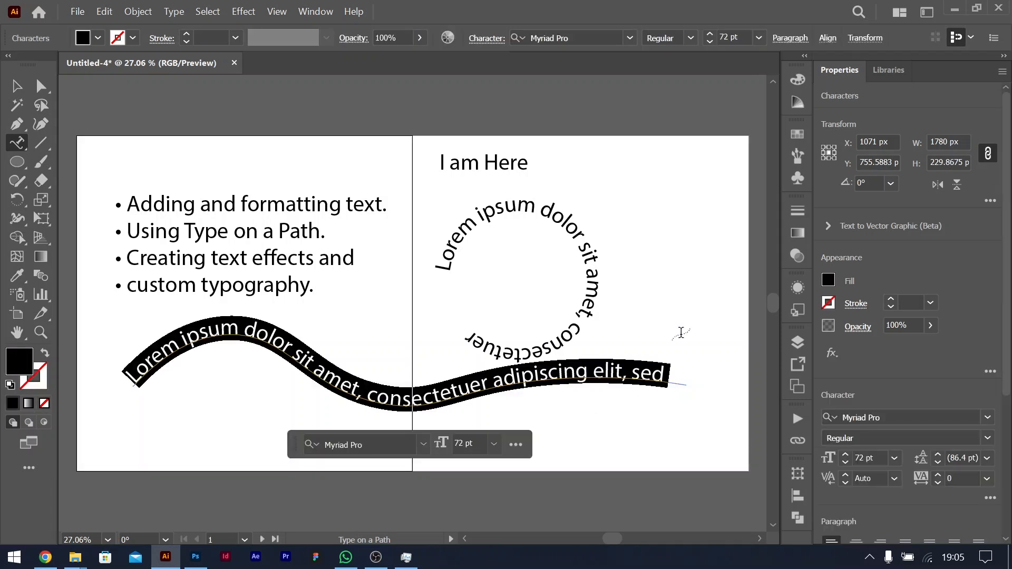
key("Escape")
key("ctrl+z")
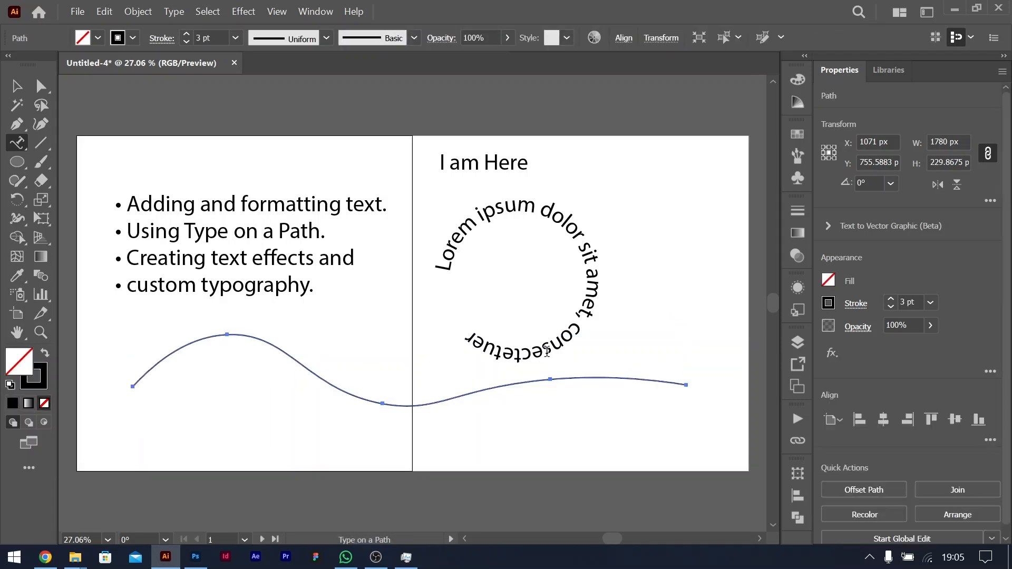
left_click(550, 377)
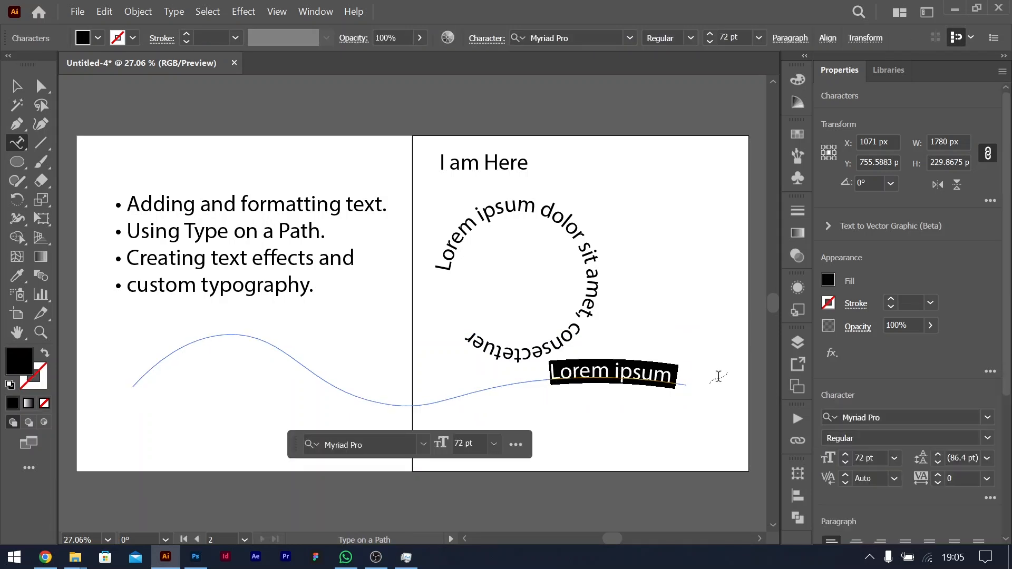
key("ctrl+z")
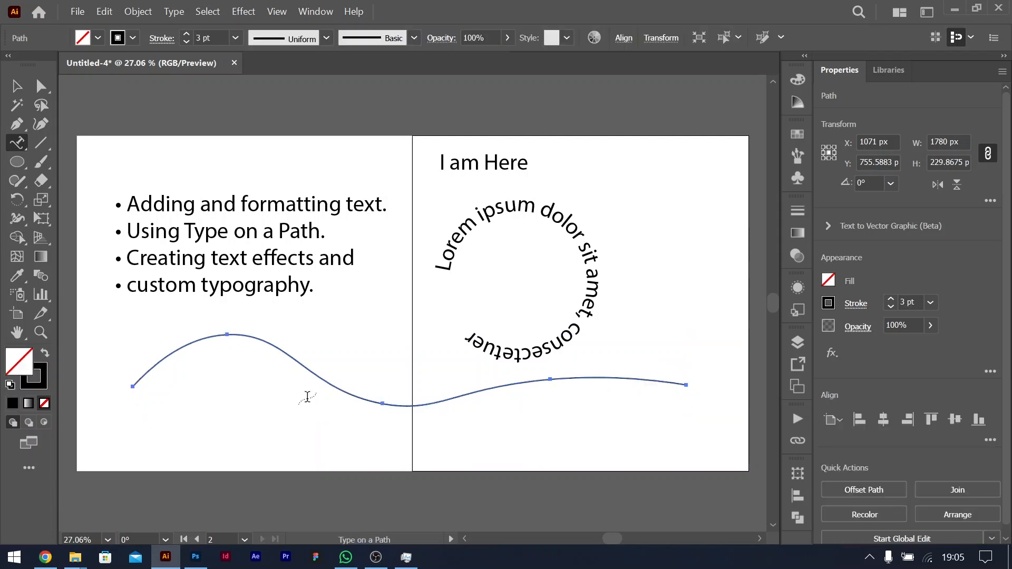
Step: Draw a second five-point curved path about 1673 by 291 px below the wavy path with the Curvature tool
left_click(41, 124)
left_click(686, 385)
key("Escape")
left_click(628, 450)
left_click(449, 460)
left_click(194, 454)
left_click(186, 388)
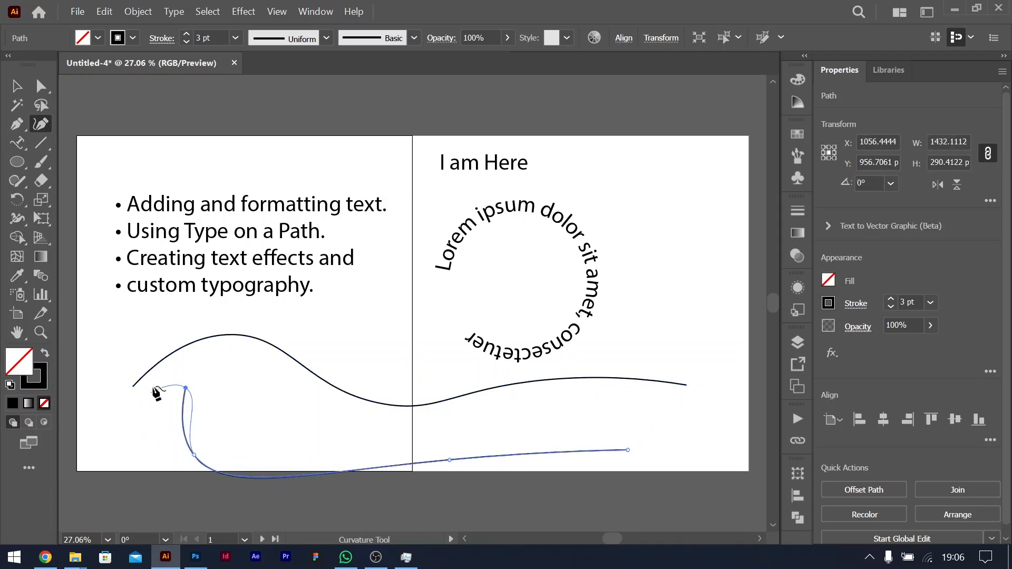
left_click(107, 470)
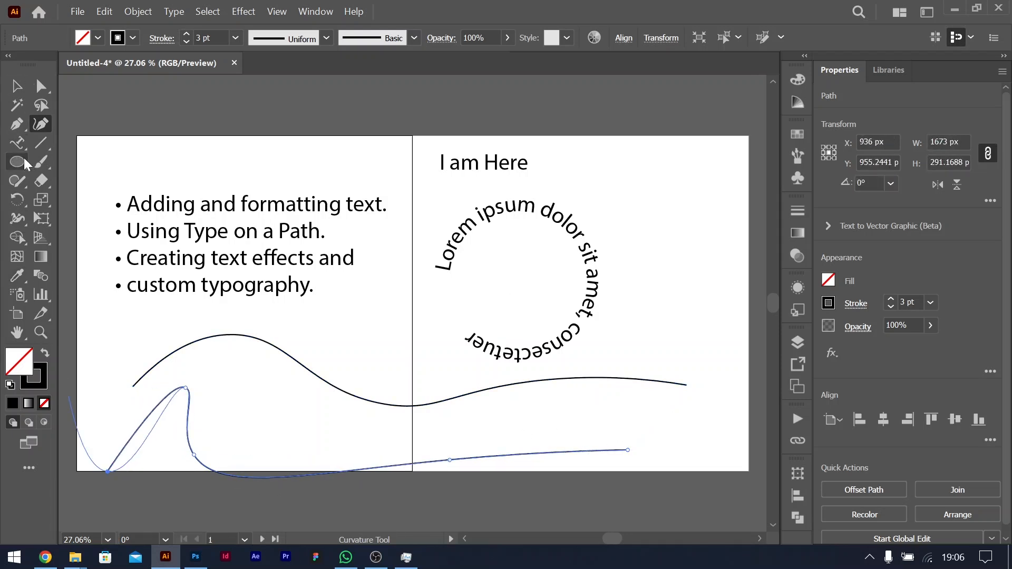
Step: Place placeholder type along the second curved path, starting from its right end
left_click(17, 142)
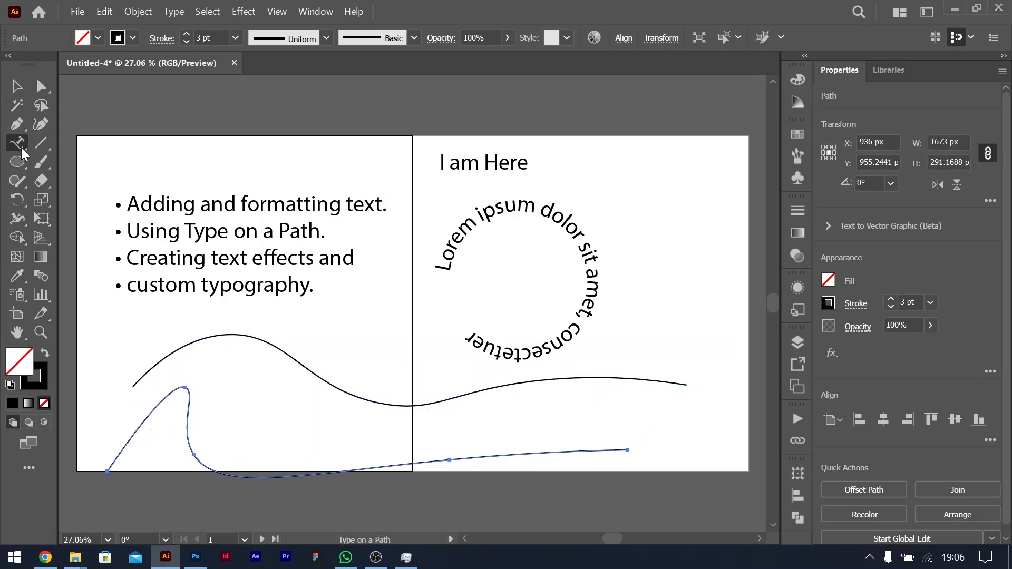
left_click(626, 451)
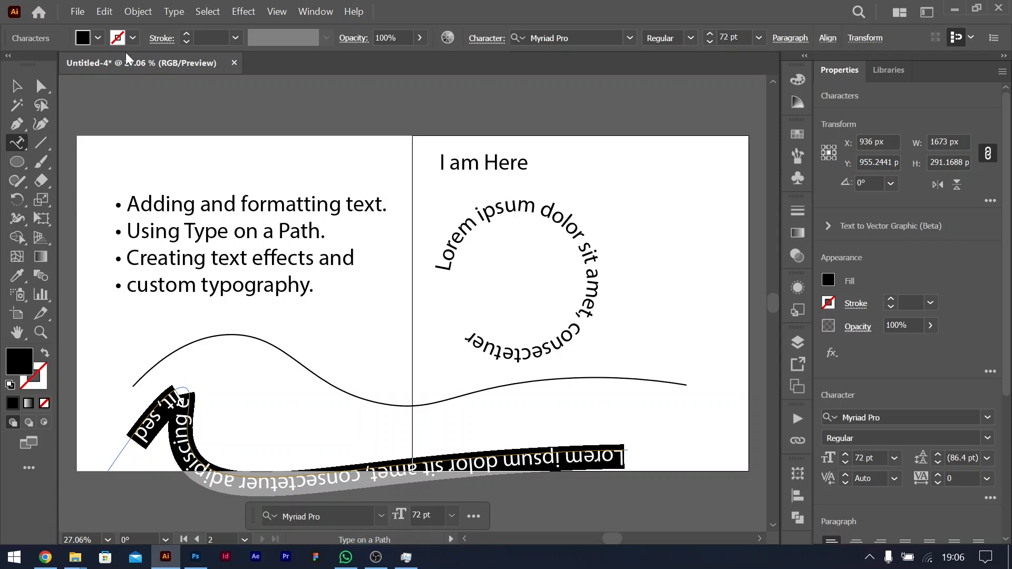
left_click(16, 86)
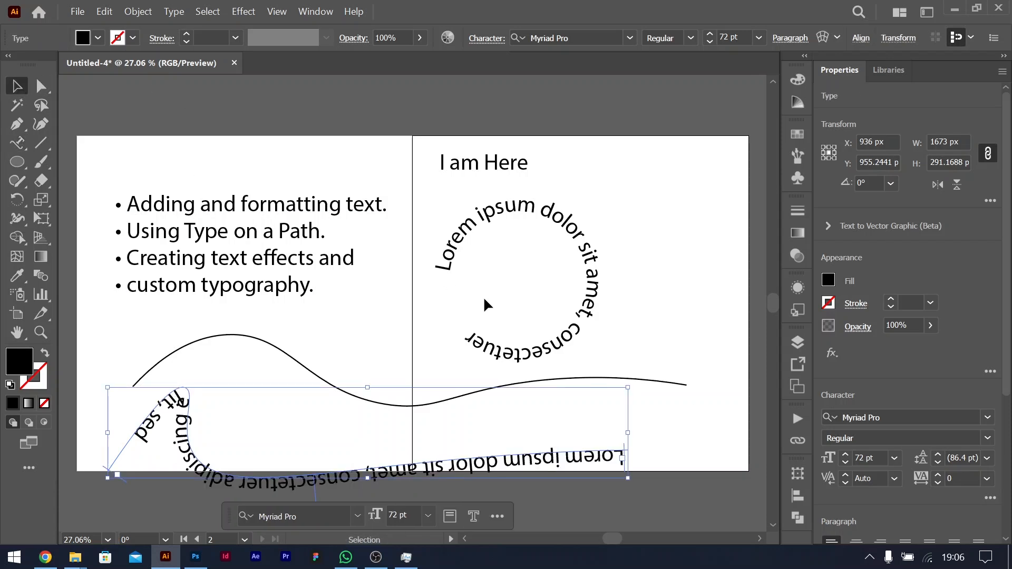
Step: Move both curves up slightly, and shift the curved path text another 189 px right and 146 px up
left_click_drag(641, 480, 642, 481)
mouse_move(620, 375)
left_mouse_down()
mouse_move(631, 335)
mouse_move(621, 357)
left_mouse_up()
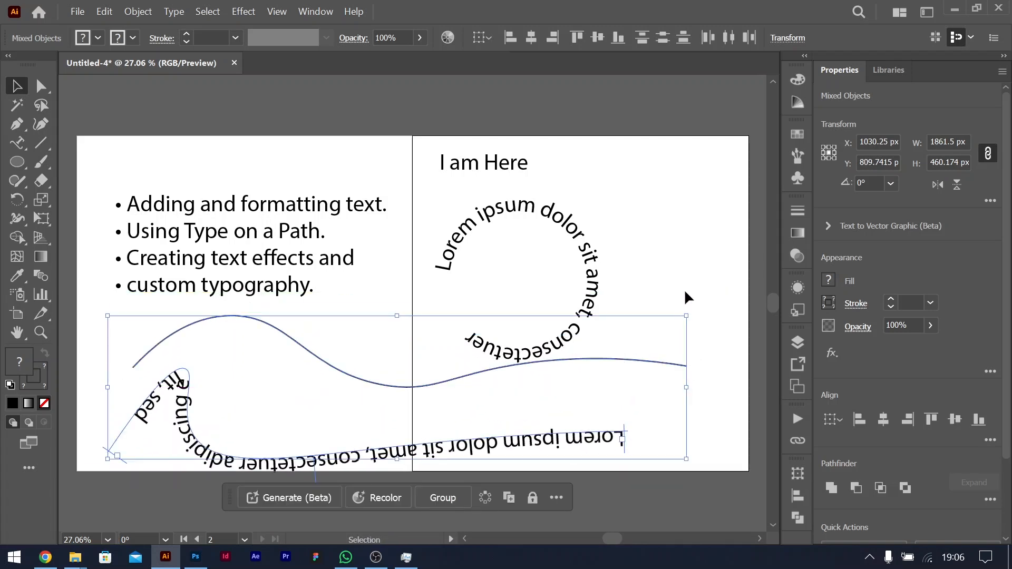
left_click(624, 328)
left_click_drag(559, 444, 611, 395)
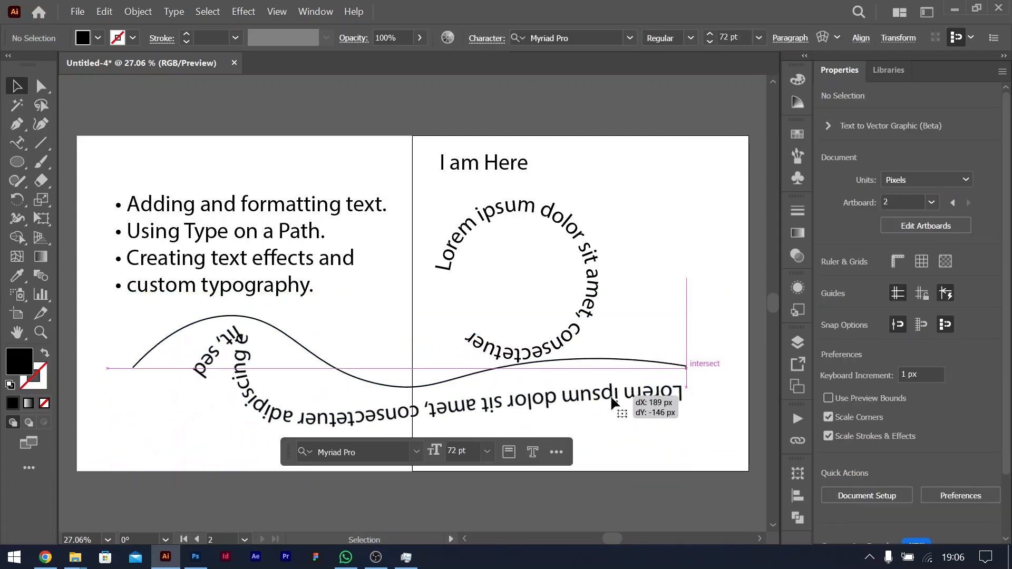
Step: Add the vertical point text "jhdjkaskjsk" near the right edge of the second artboard with the Vertical Type tool
left_click_drag(21, 147, 100, 200)
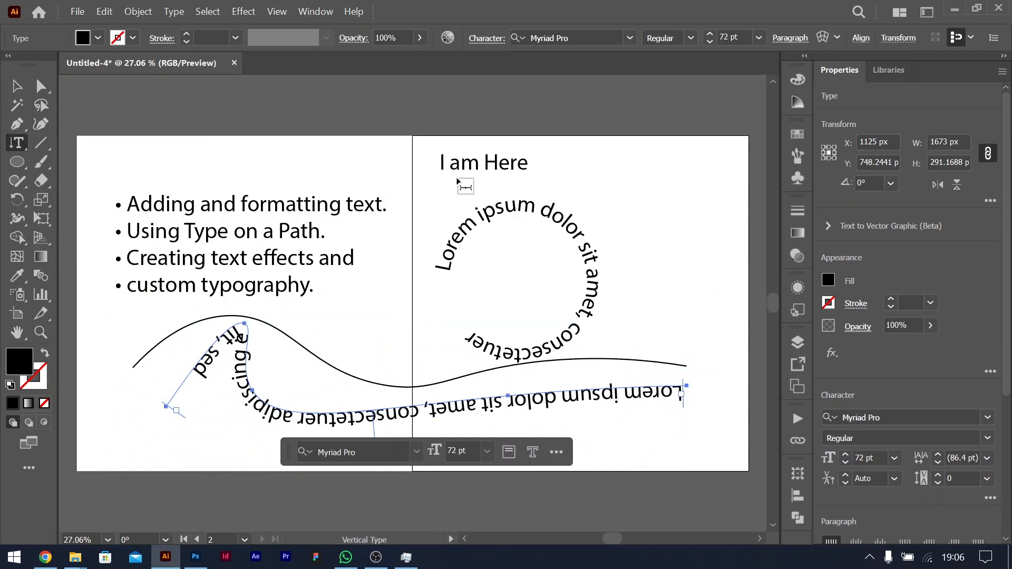
left_click(644, 139)
type("jhdjkaskjsk")
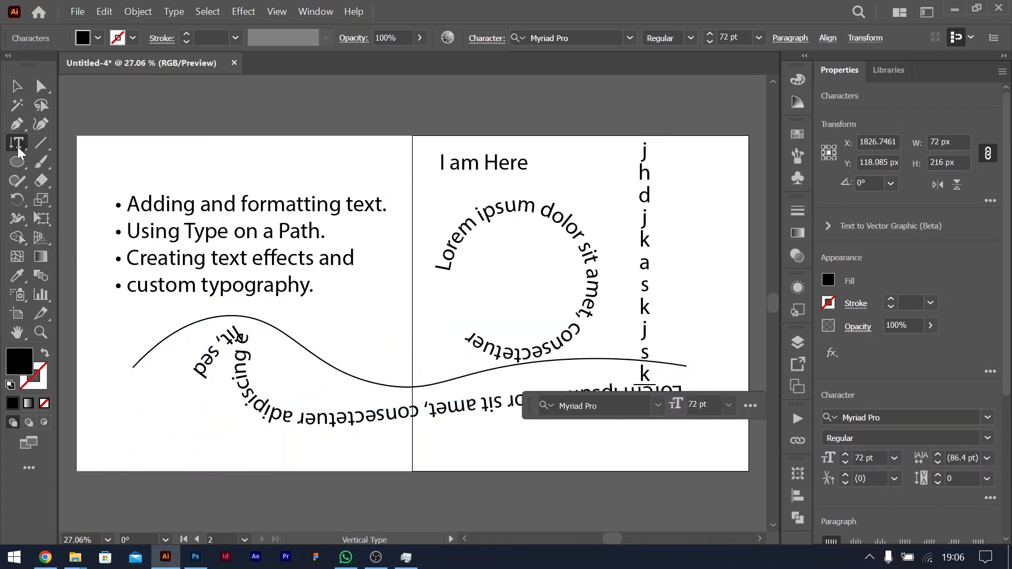
Step: Draw a black hexagon about 366 by 317 px across the boundary between the two artboards
left_click_drag(19, 152, 104, 214)
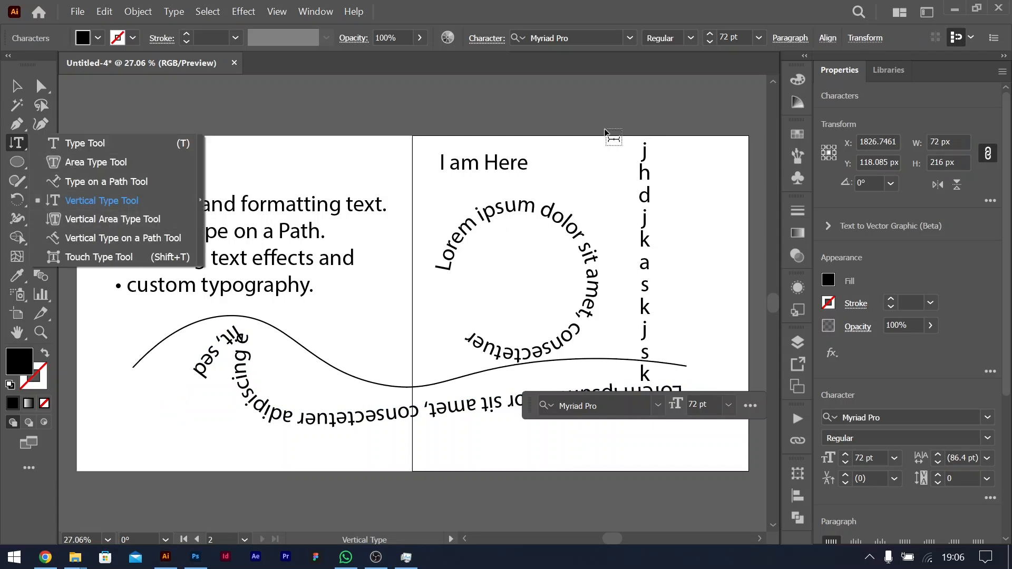
left_click(100, 221)
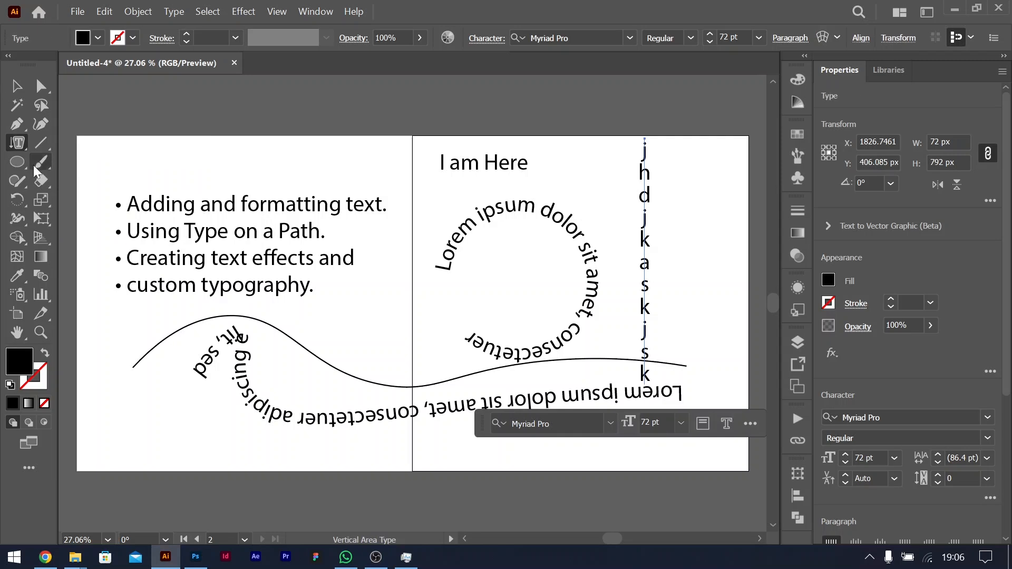
left_click_drag(17, 165, 115, 224)
left_click_drag(378, 311, 419, 352)
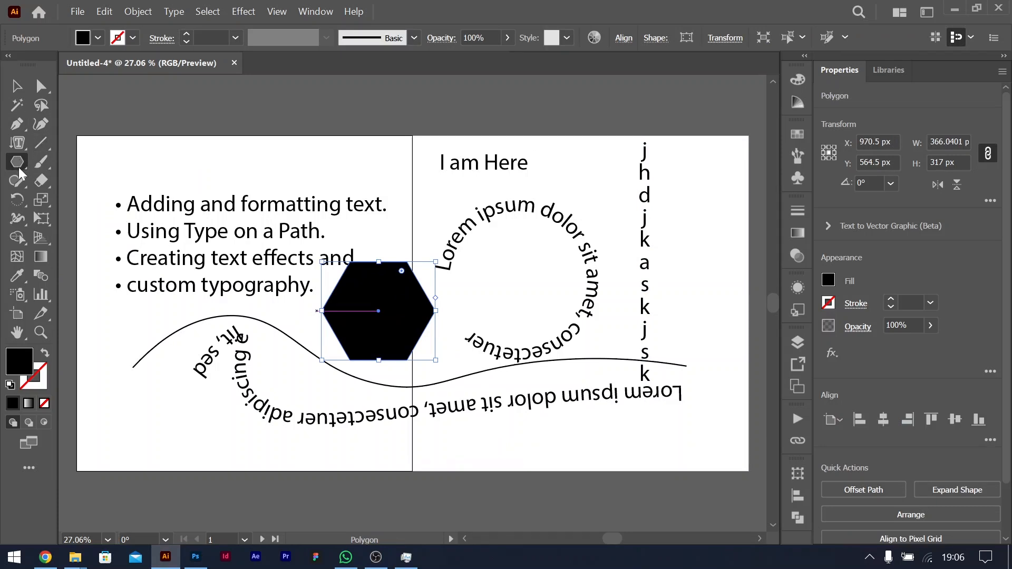
Step: Fill the hexagon with vertical placeholder text using the Vertical Area Type tool
left_click(17, 142)
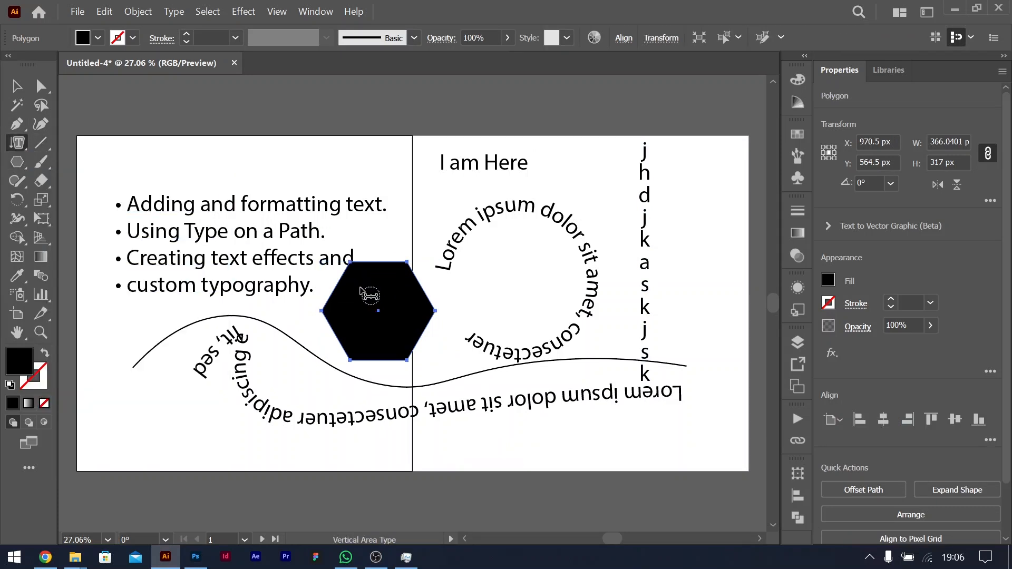
left_click(335, 298)
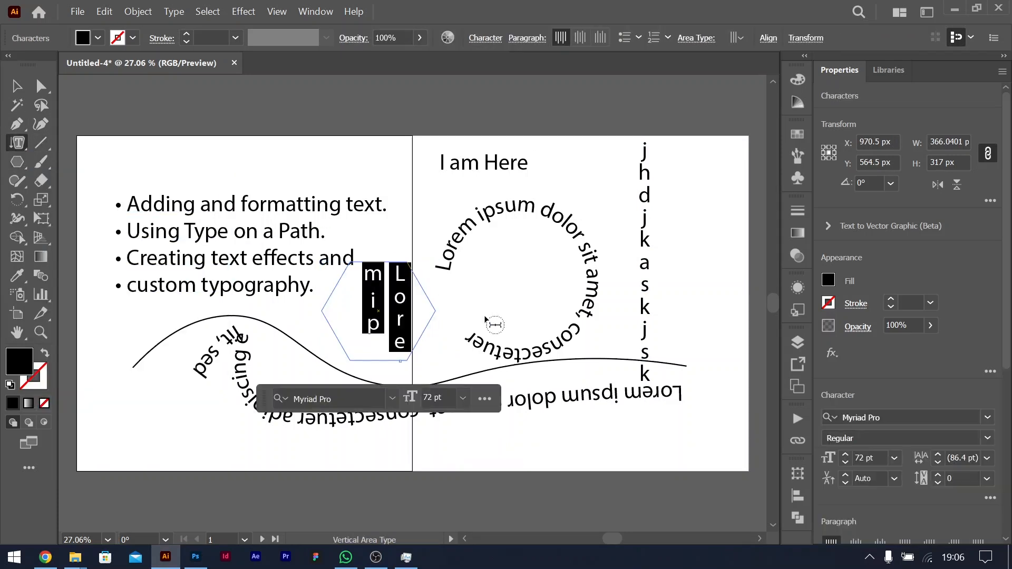
left_click(16, 86)
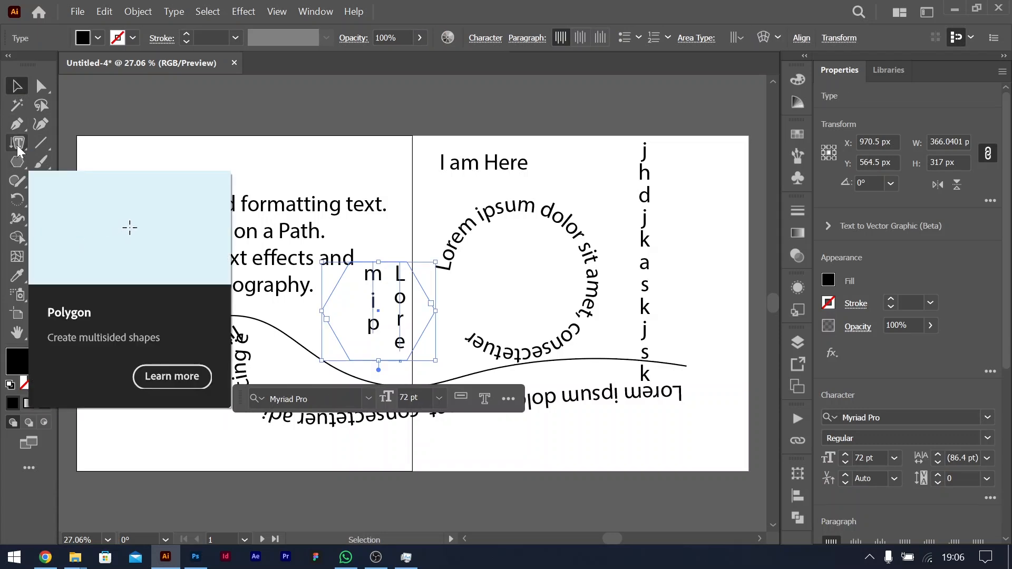
Step: Move only the letter H in "I am Here" up and slightly left with the Touch Type tool
left_click(17, 143)
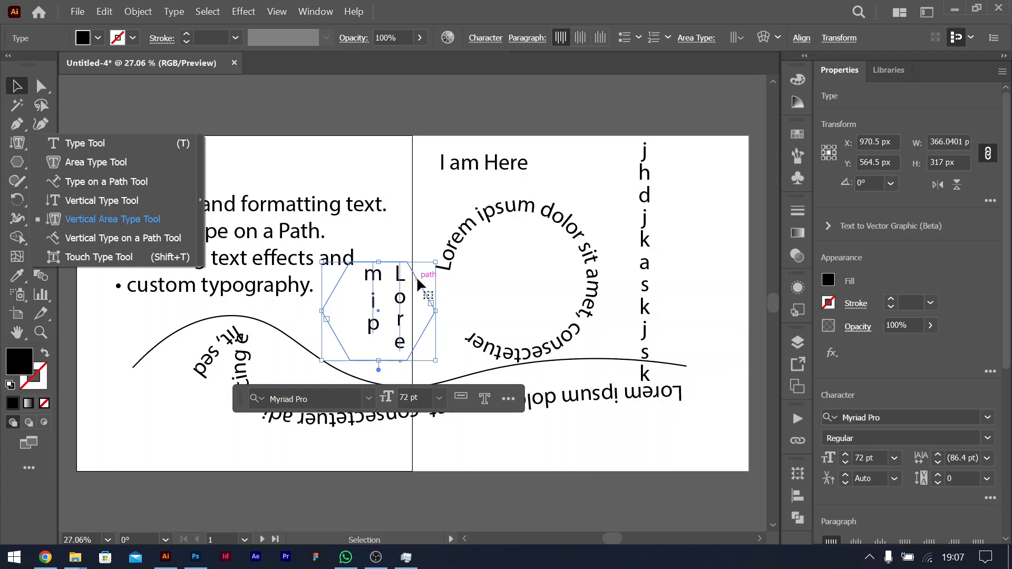
left_click(100, 256)
left_click(17, 143)
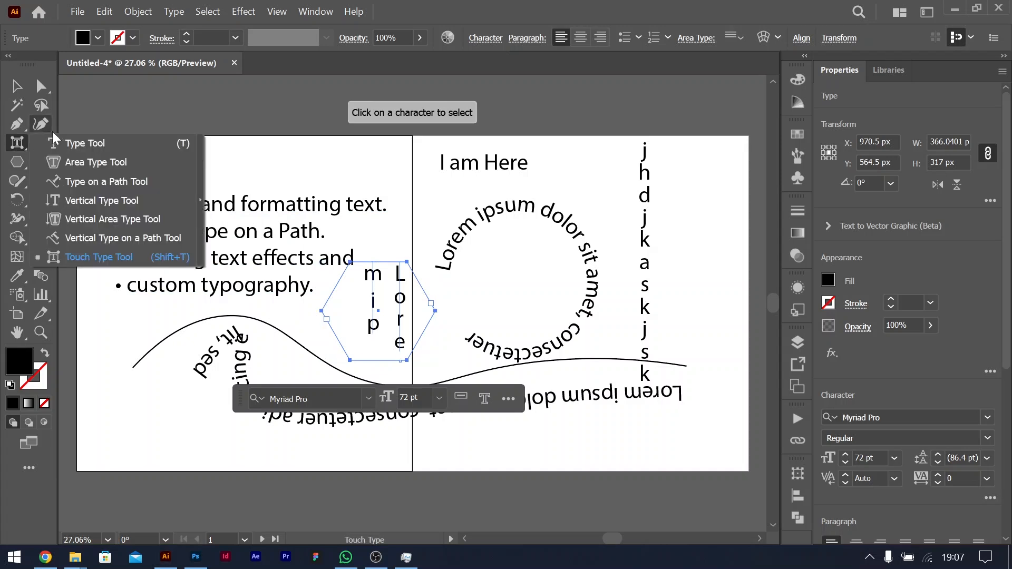
left_click(103, 256)
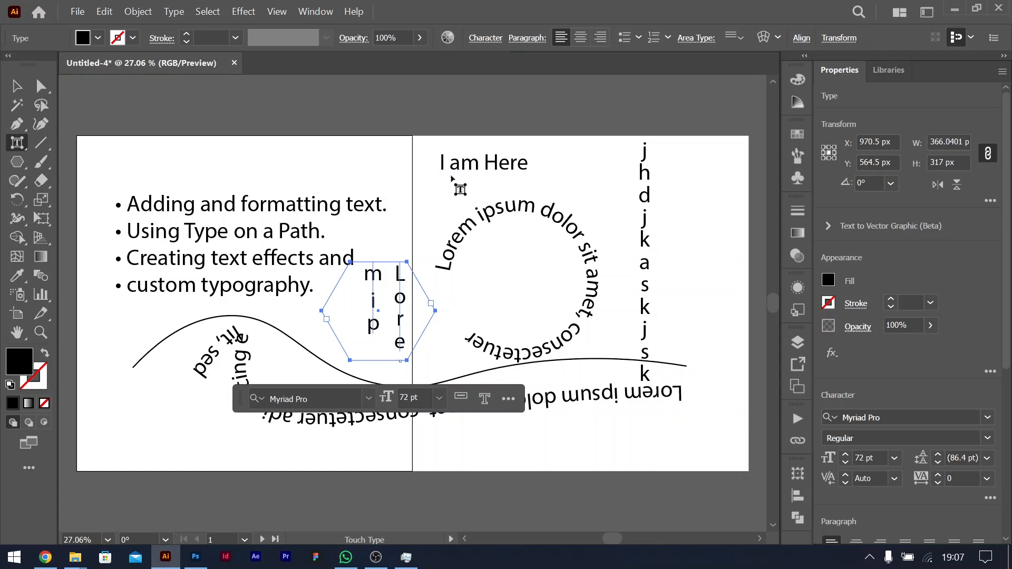
left_click(494, 163)
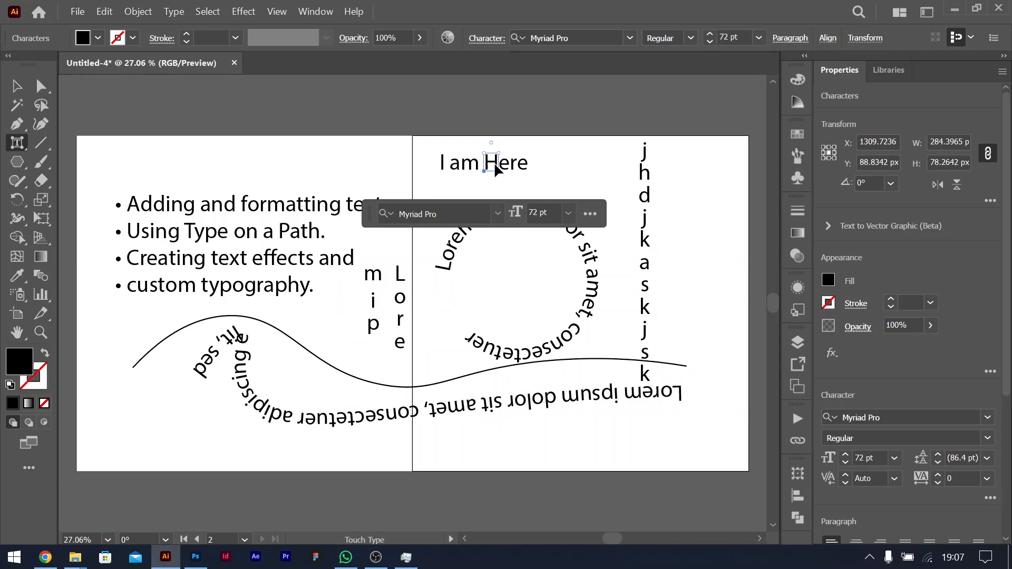
left_click_drag(494, 163, 486, 153)
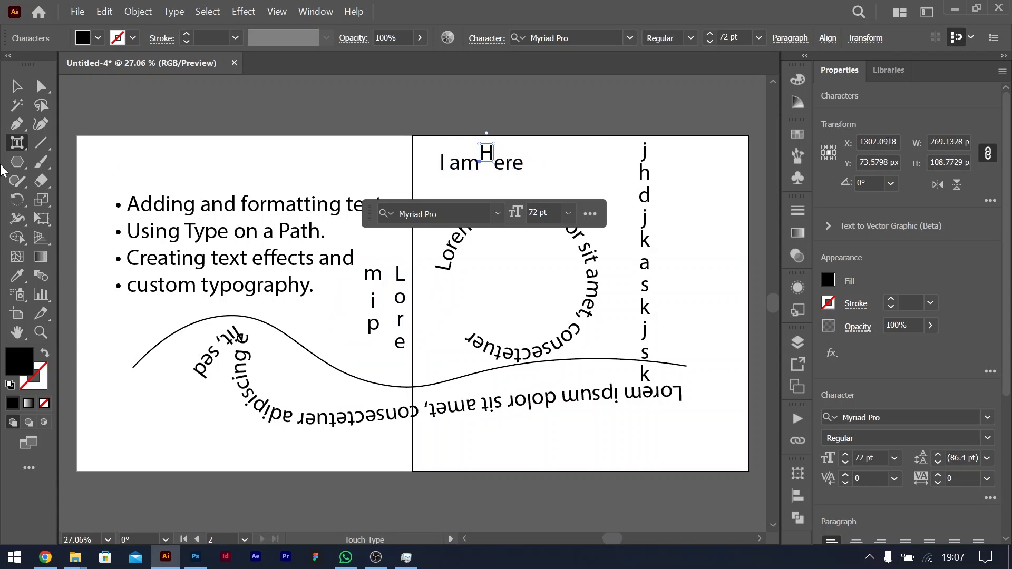
Step: Replace the raised letter H with "hskjdjjsdjsk" and move the whole text line slightly left and down
left_click_drag(17, 142, 74, 143)
left_click(467, 161)
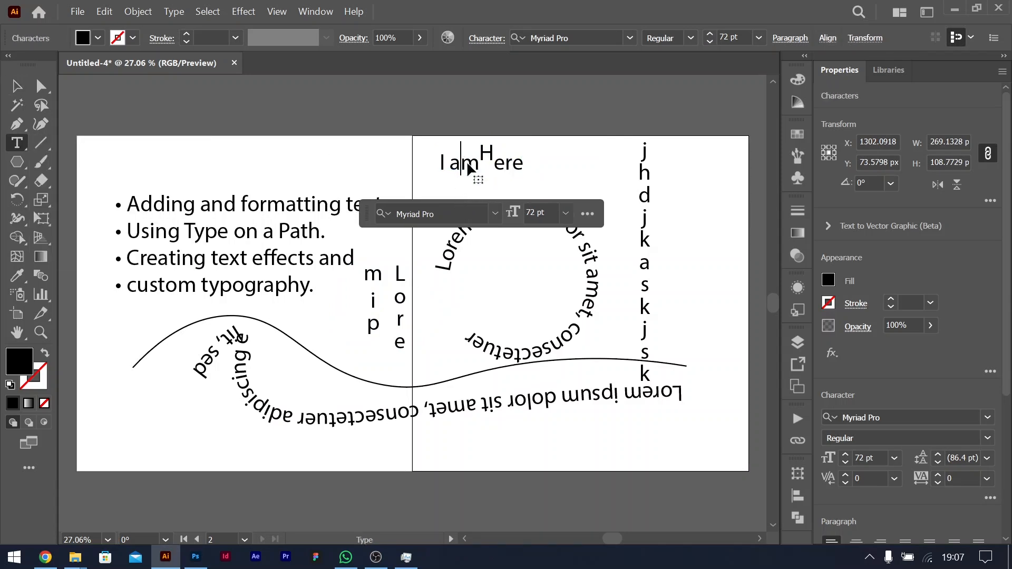
key("Right")
key("BackSpace")
type("hskjdjjsd")
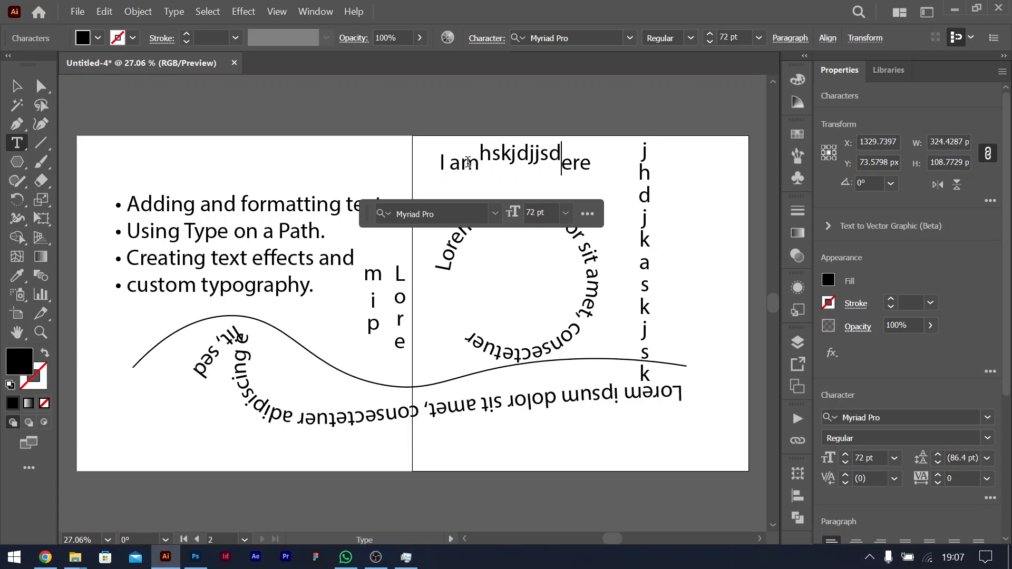
type("jsk")
left_click(16, 86)
left_click_drag(564, 148, 541, 161)
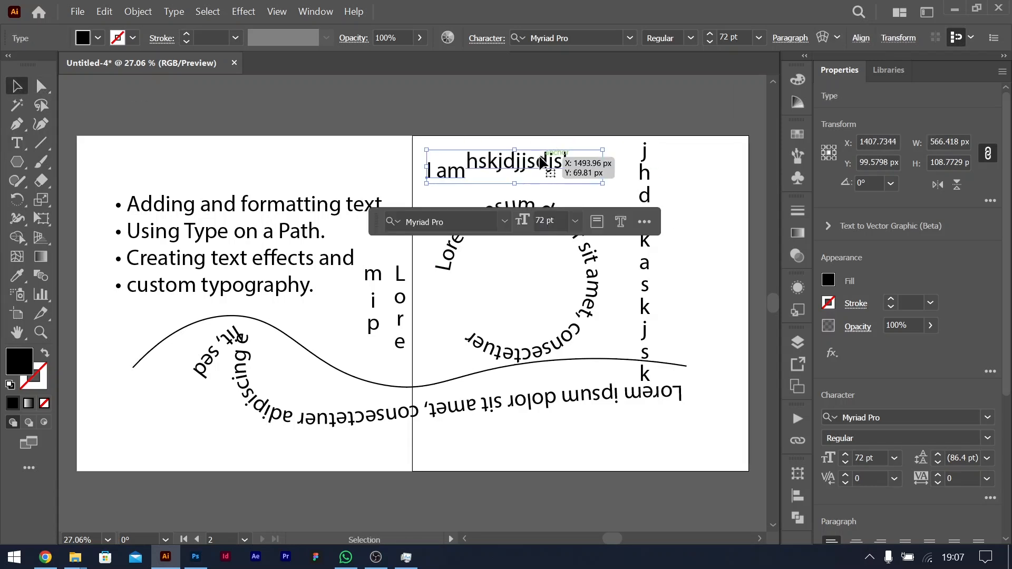
Step: Delete all the sample text, paths and shapes except the bulleted list on the first artboard
left_click(390, 172)
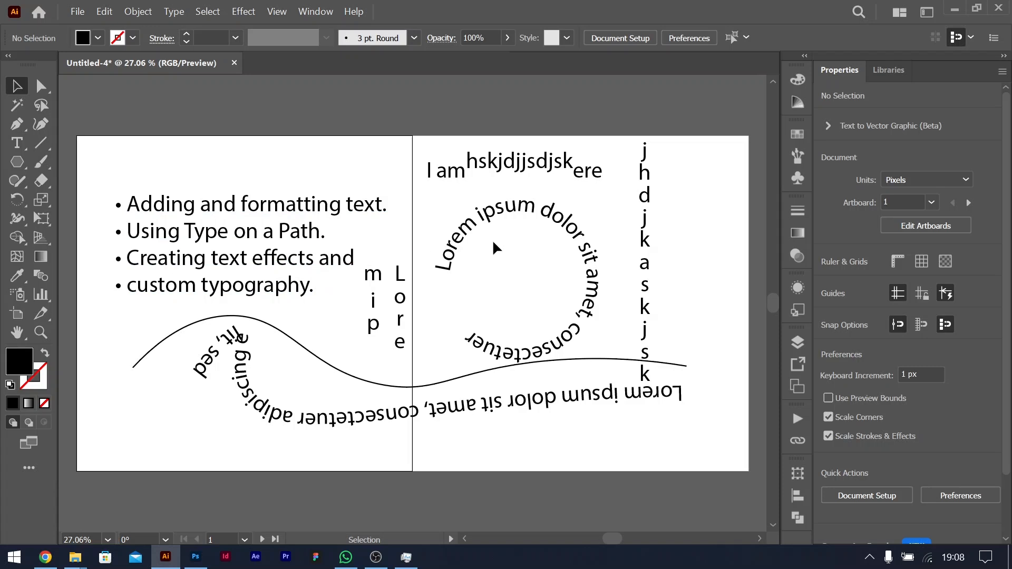
left_click_drag(406, 125, 711, 416)
key("Delete")
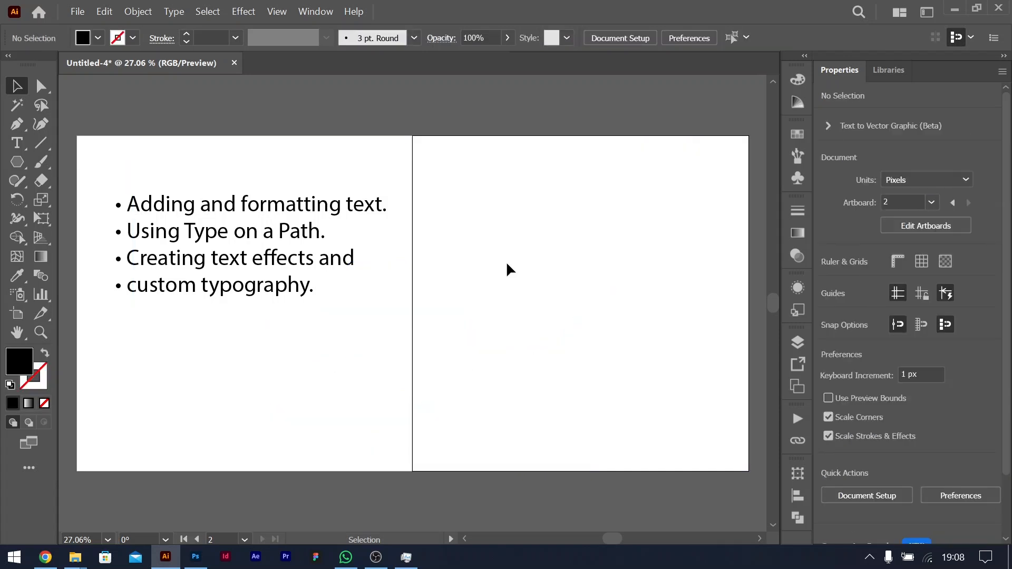
Step: Add the point text "EFFECT" in the upper part of the second artboard and select all its characters
scroll(506, 264, "right", 3)
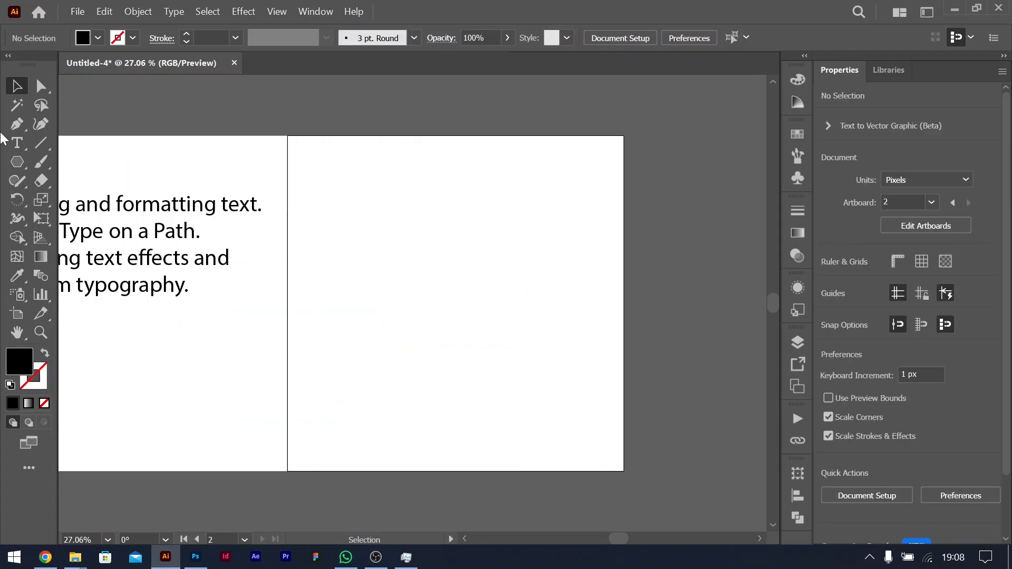
left_click(16, 143)
left_click(327, 211)
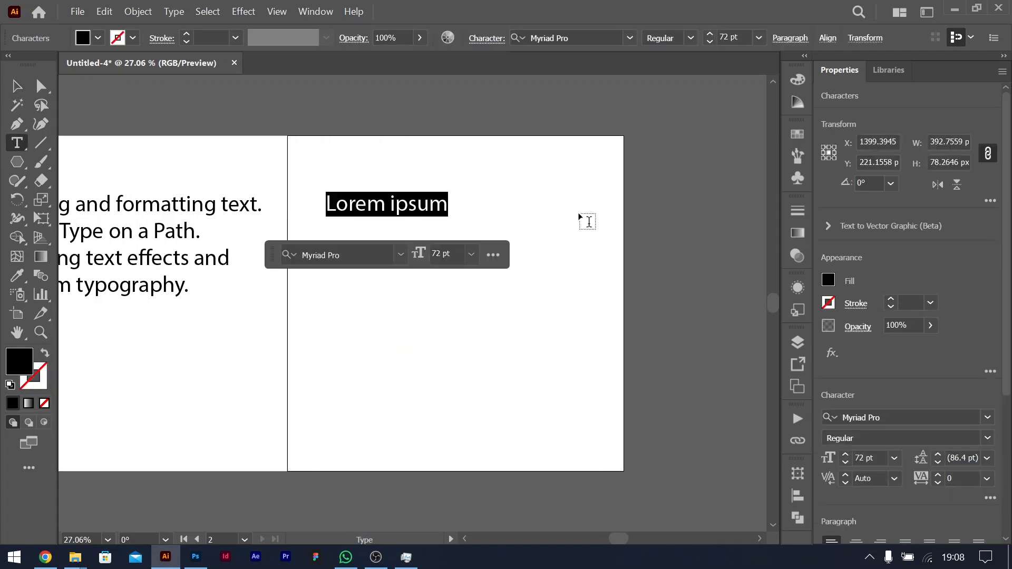
type("EFFECT")
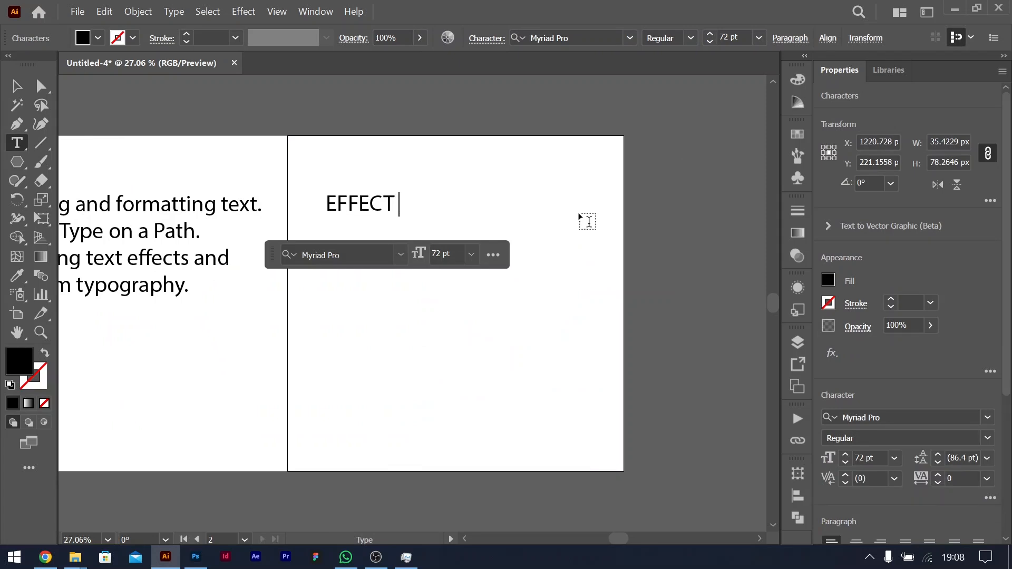
key("Escape")
key("ctrl+a")
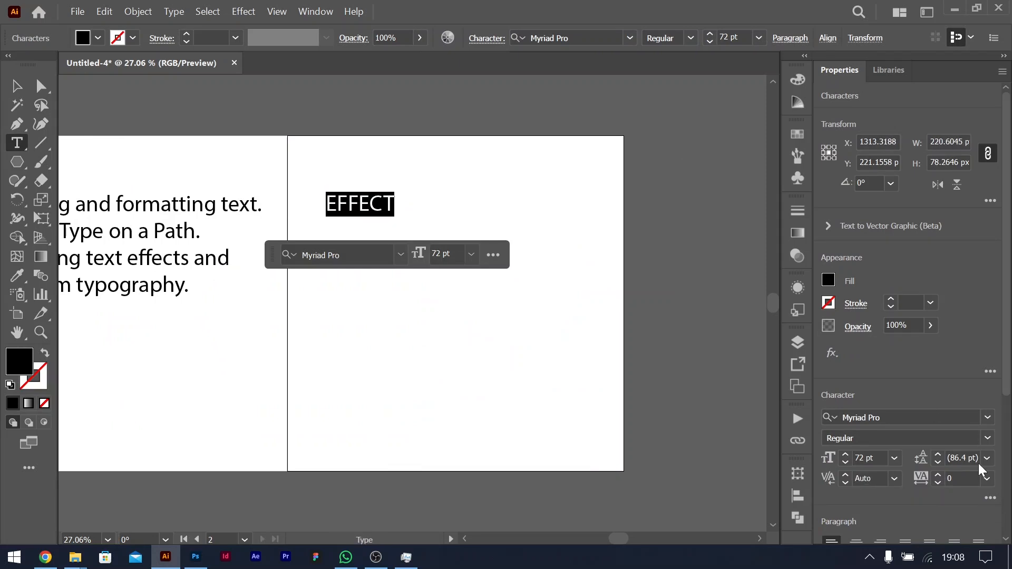
Step: Try the Acumin Variable Concept font on the EFFECT text and look through its styles
left_click(987, 417)
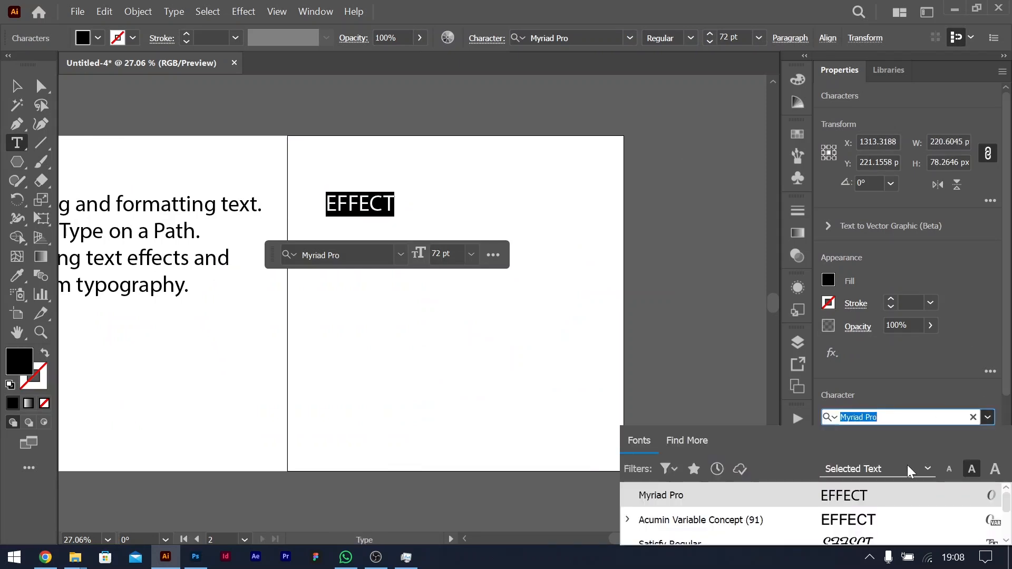
left_click(896, 520)
left_click(967, 438)
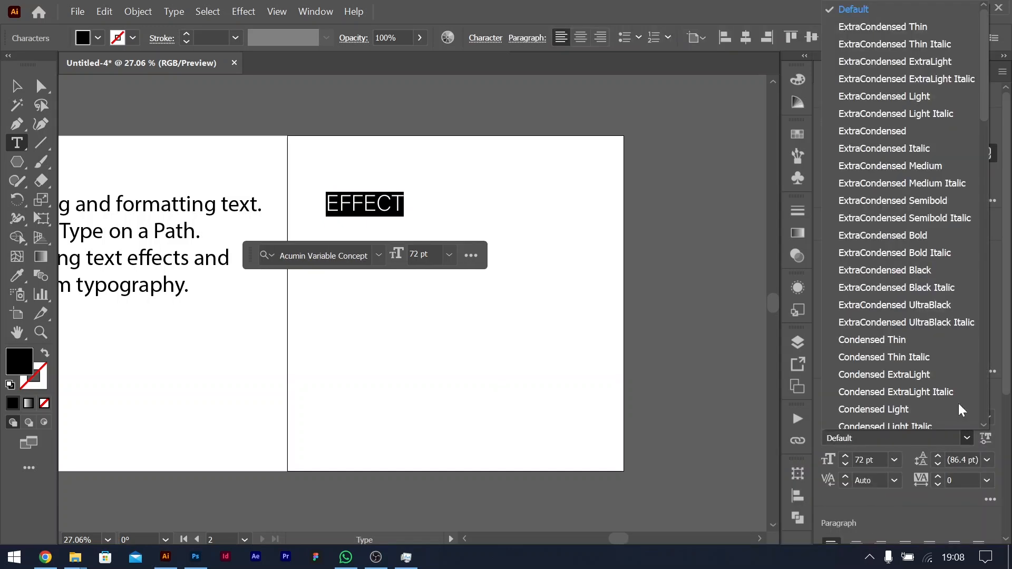
left_click(906, 478)
Step: Set the EFFECT text to the Satoshi font in the Black style
left_click(894, 417)
type("SATO")
key("Return")
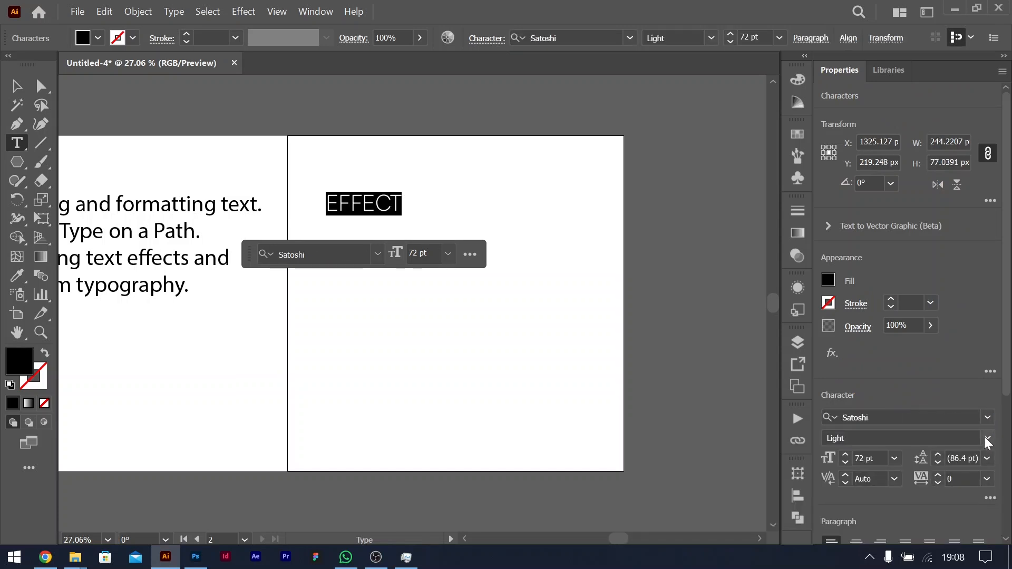
left_click(980, 434)
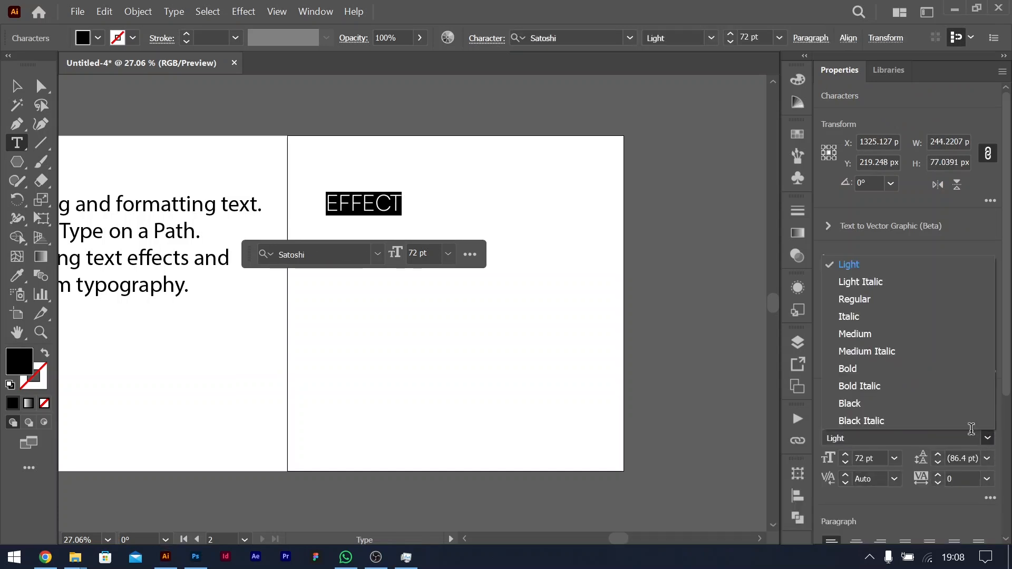
left_click(880, 405)
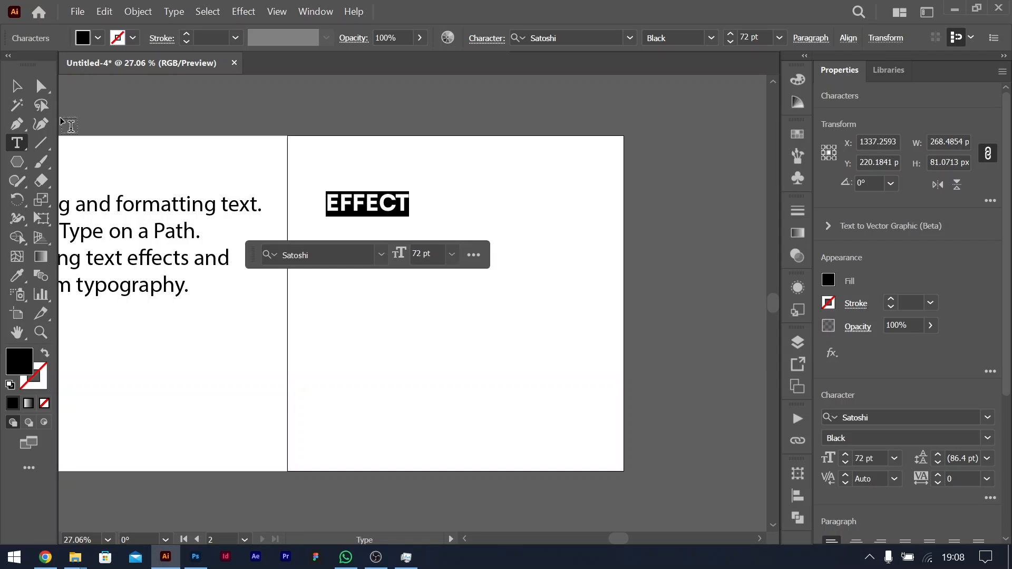
Step: Move the EFFECT text right and slightly down to about X 1593, Y 293 px, near the artboard's horizontal centre
left_click(18, 84)
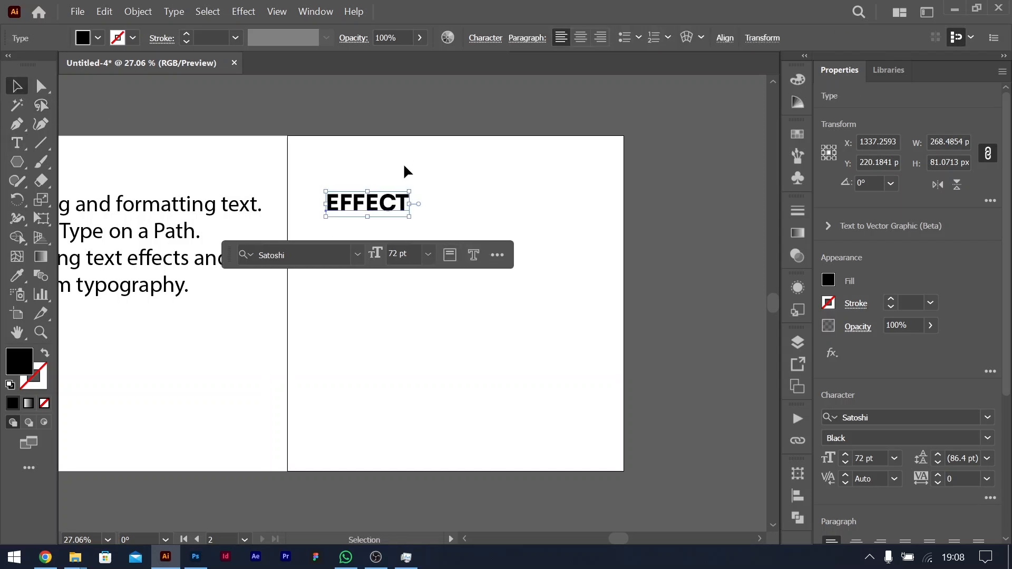
left_click_drag(401, 205, 480, 228)
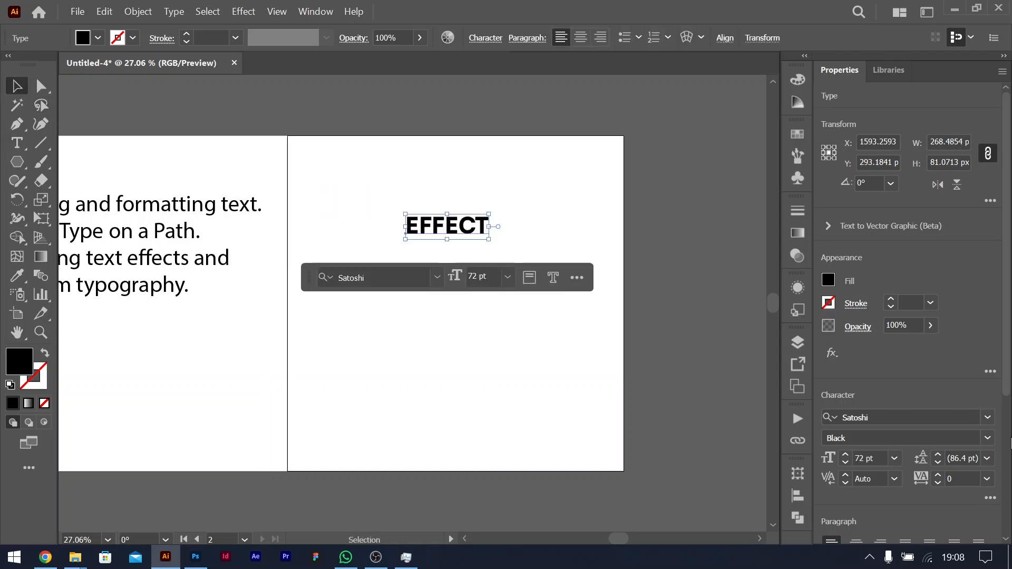
scroll(1008, 453, "down", 5)
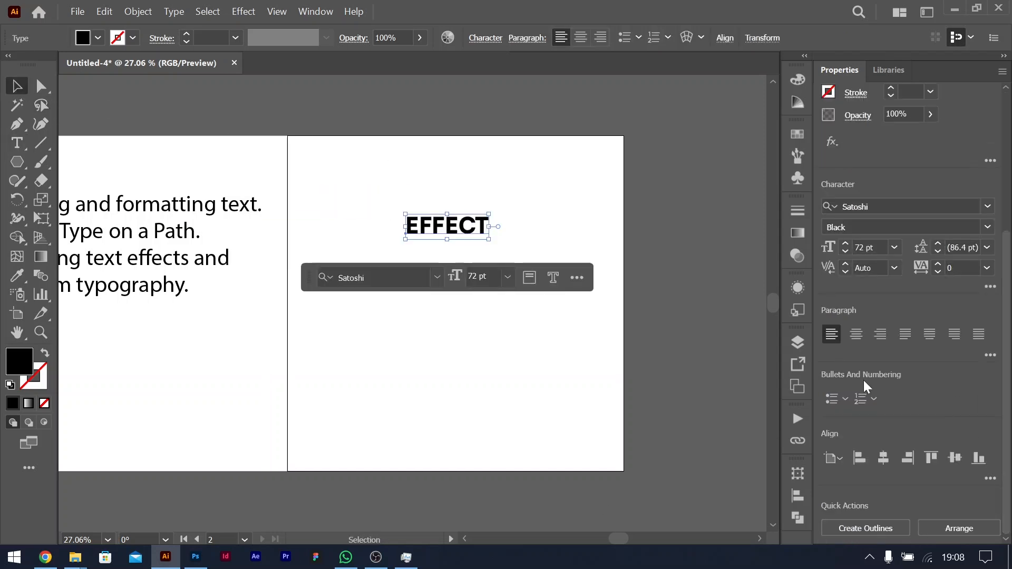
Step: Center the EFFECT text on the second artboard and scale it proportionally about its center to about 204 pt
left_click(859, 458)
left_click(890, 458)
left_click(954, 458)
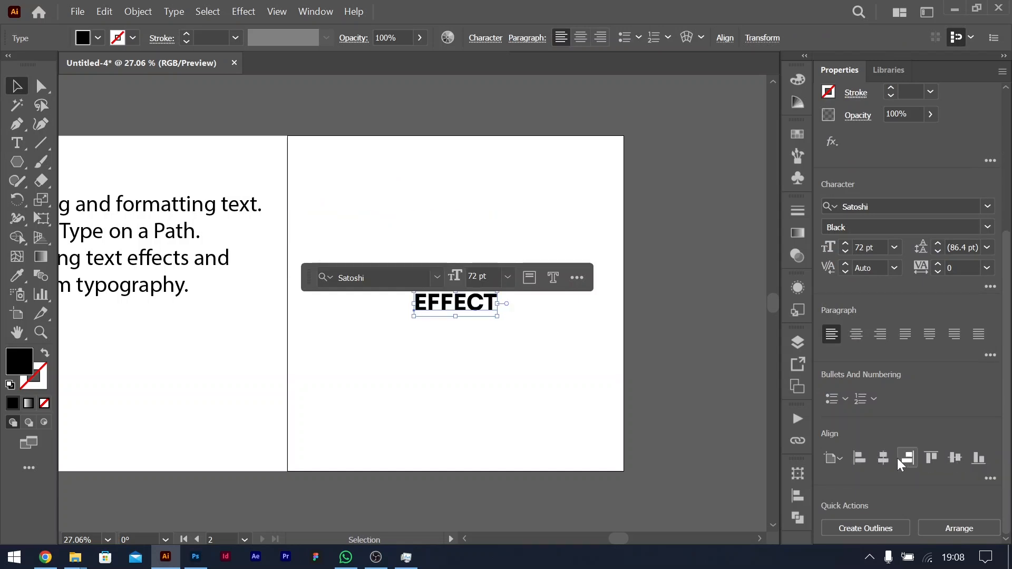
left_click(487, 383)
left_click(494, 303)
left_click_drag(498, 304, 576, 312)
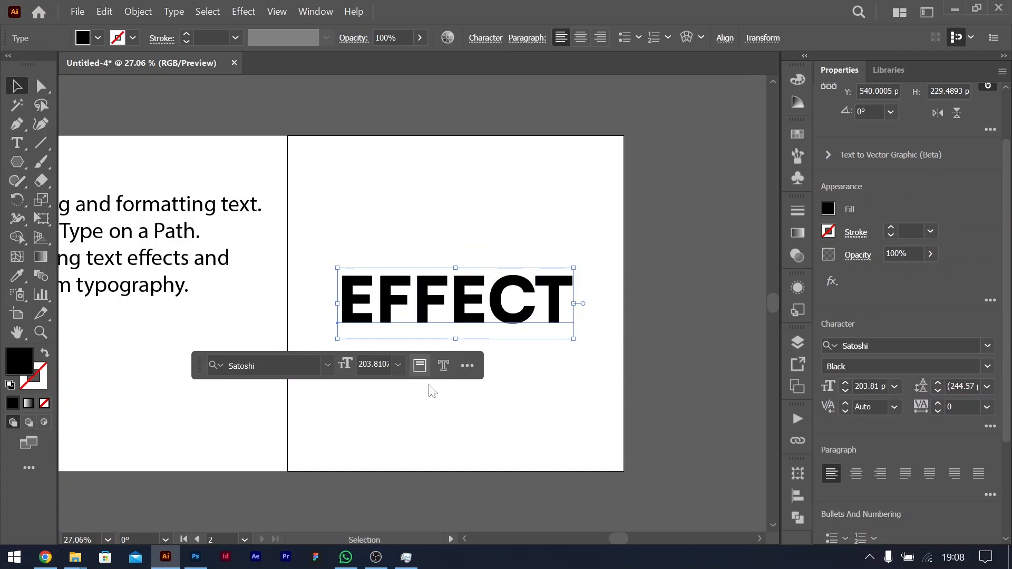
left_click(669, 262)
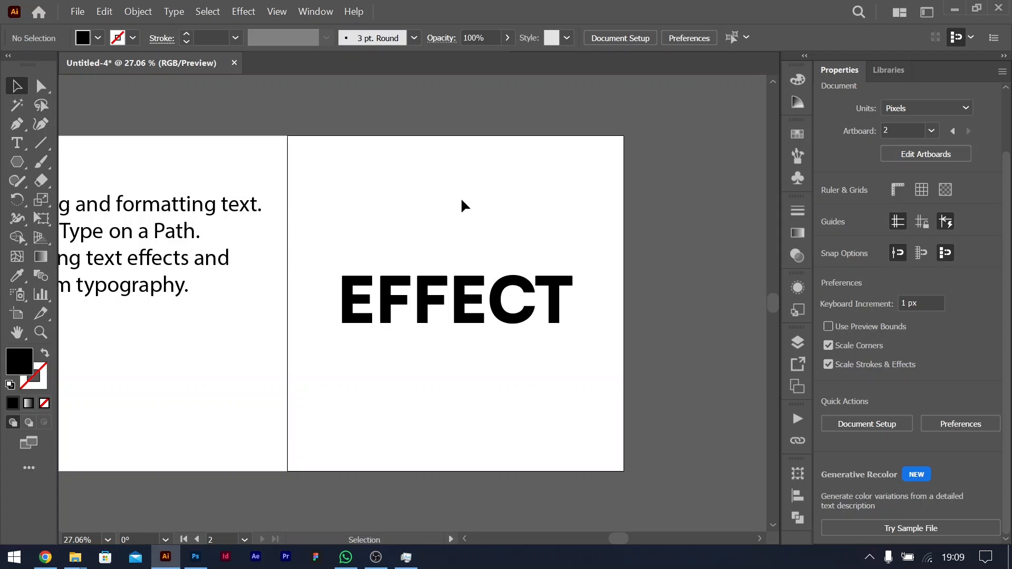
left_click(422, 321)
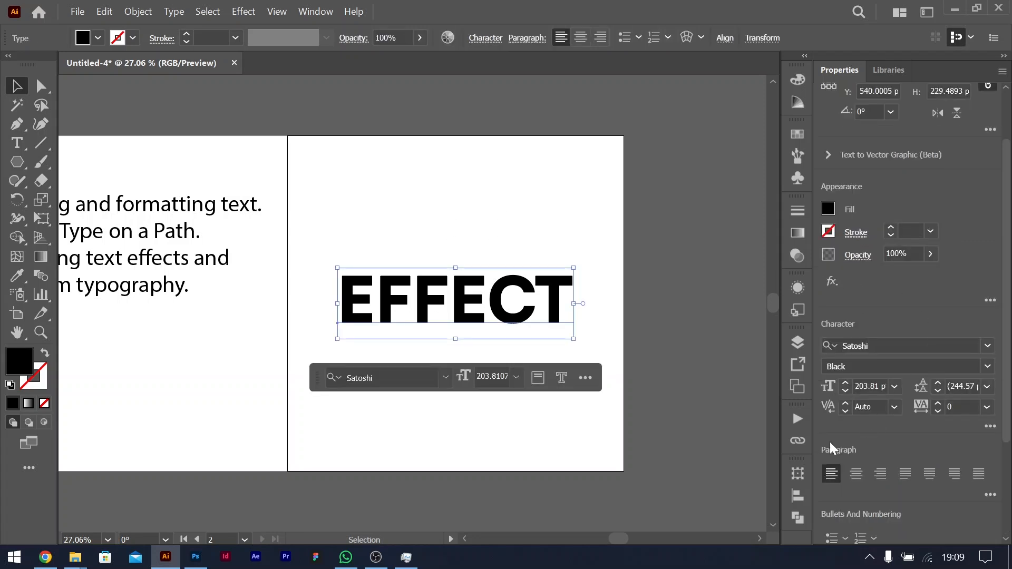
left_click(838, 285)
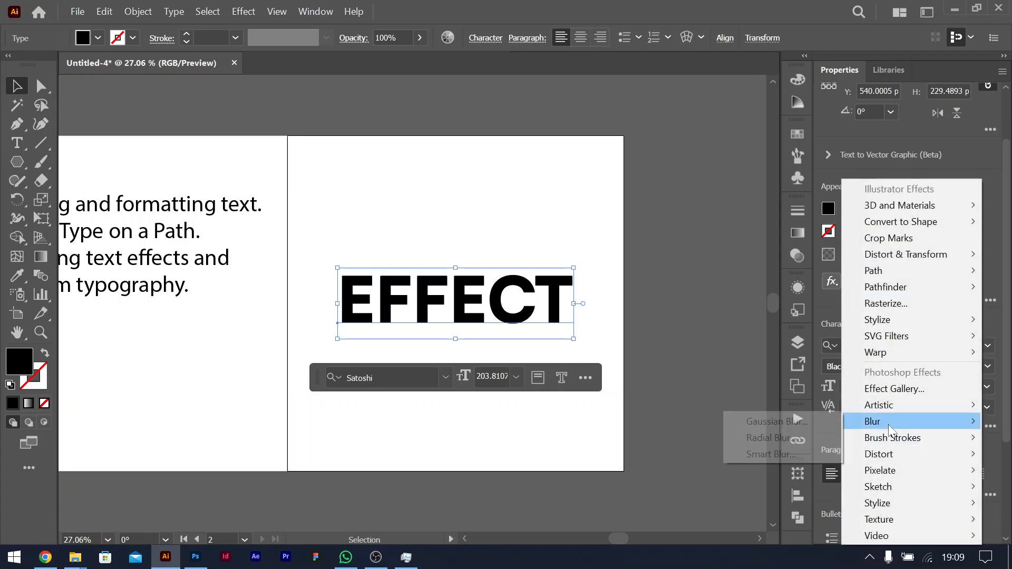
mouse_move(891, 422)
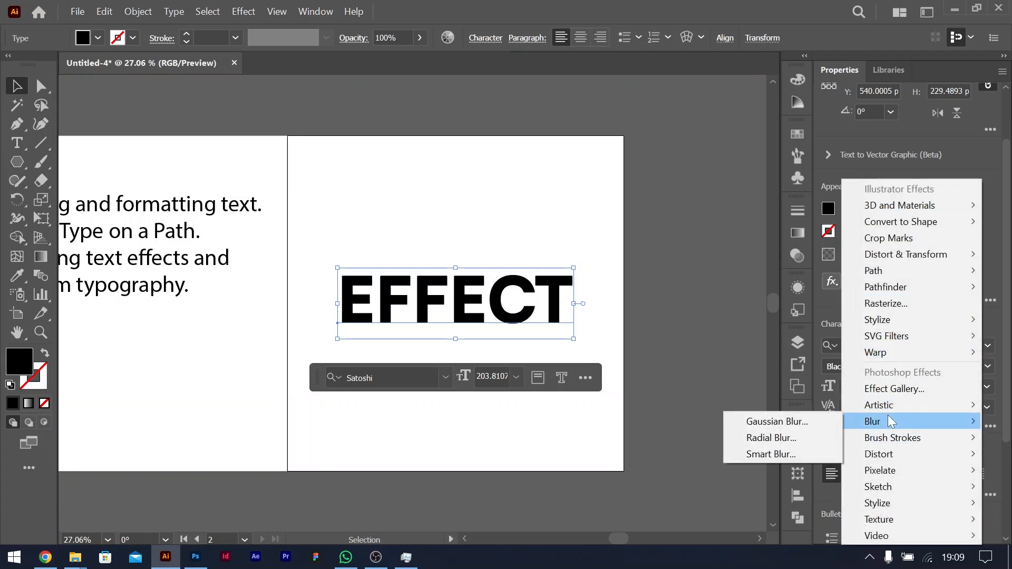
left_click(779, 423)
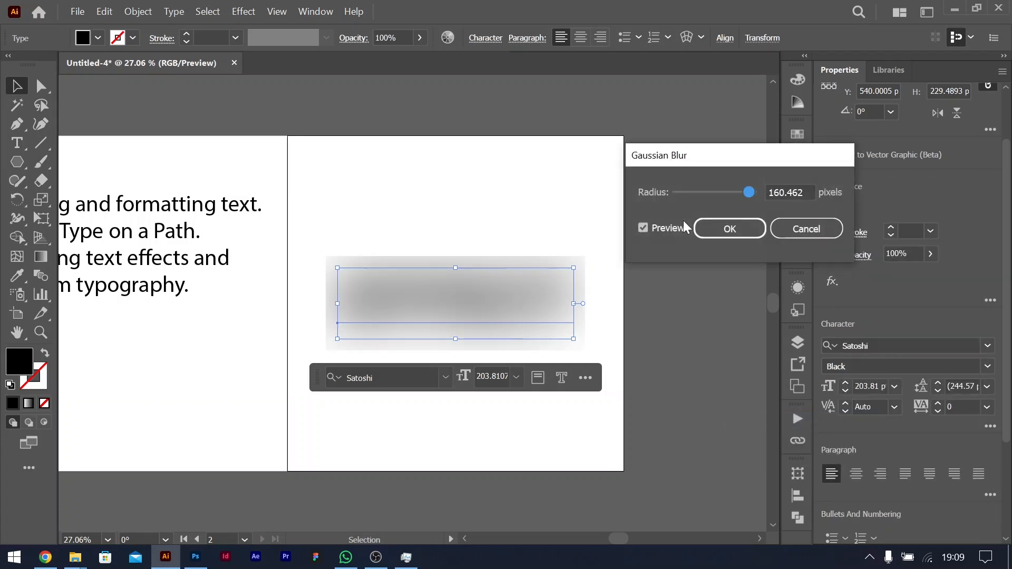
left_click(811, 233)
left_click(156, 173)
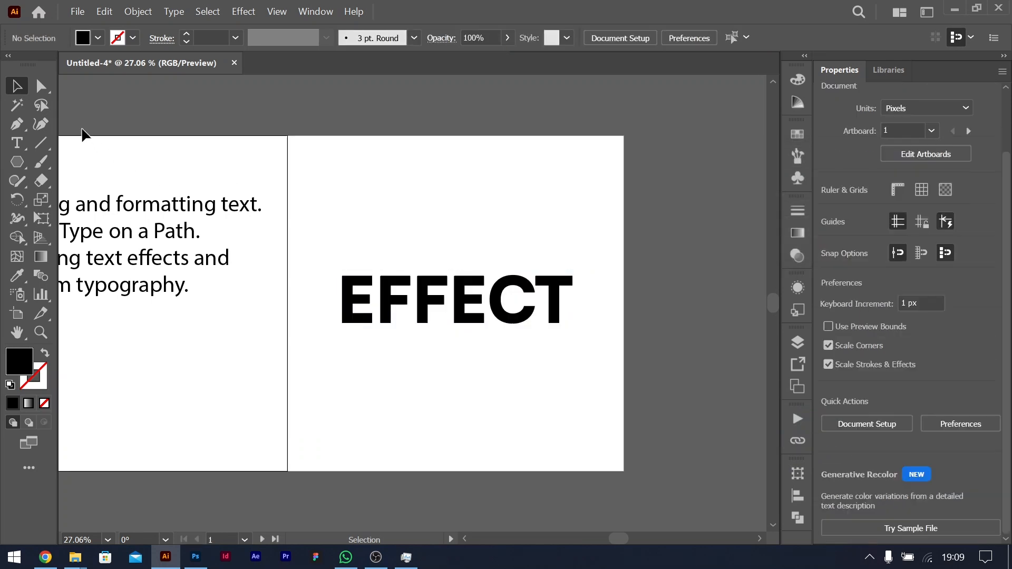
Step: Add a new fill to the EFFECT text's appearance and enlarge the appearance list to show all its entries
left_click(401, 299)
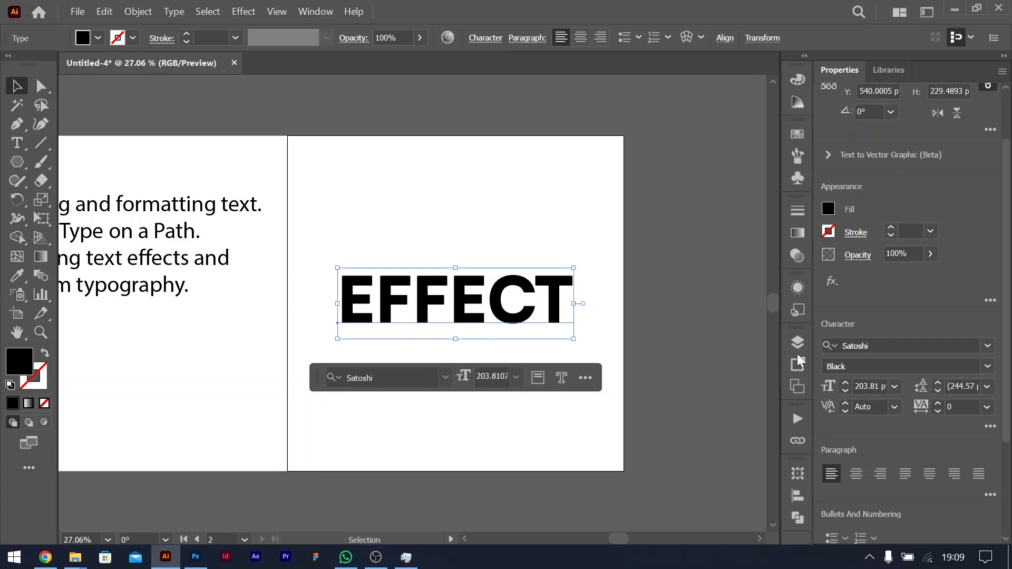
left_click(796, 282)
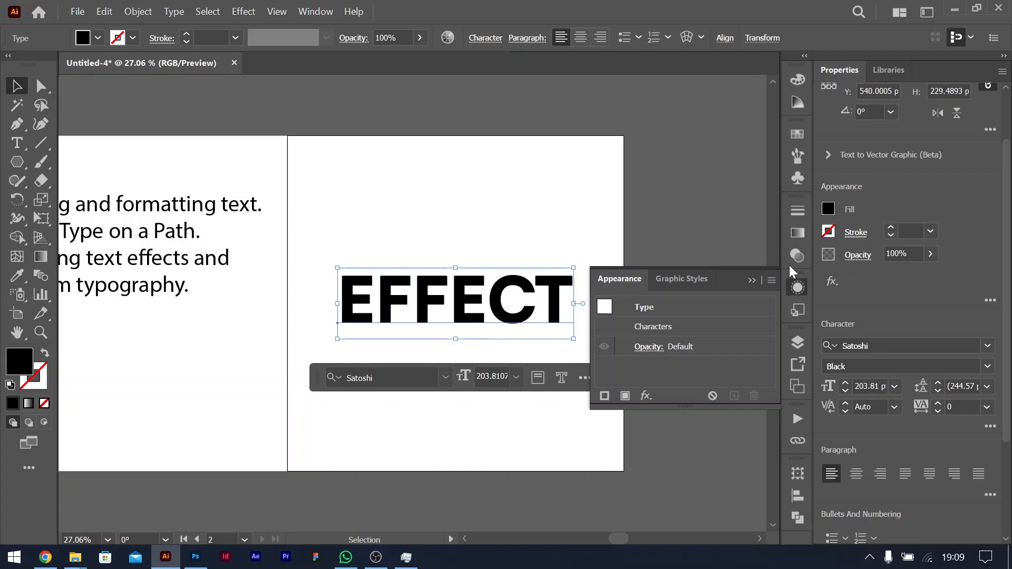
left_click(315, 11)
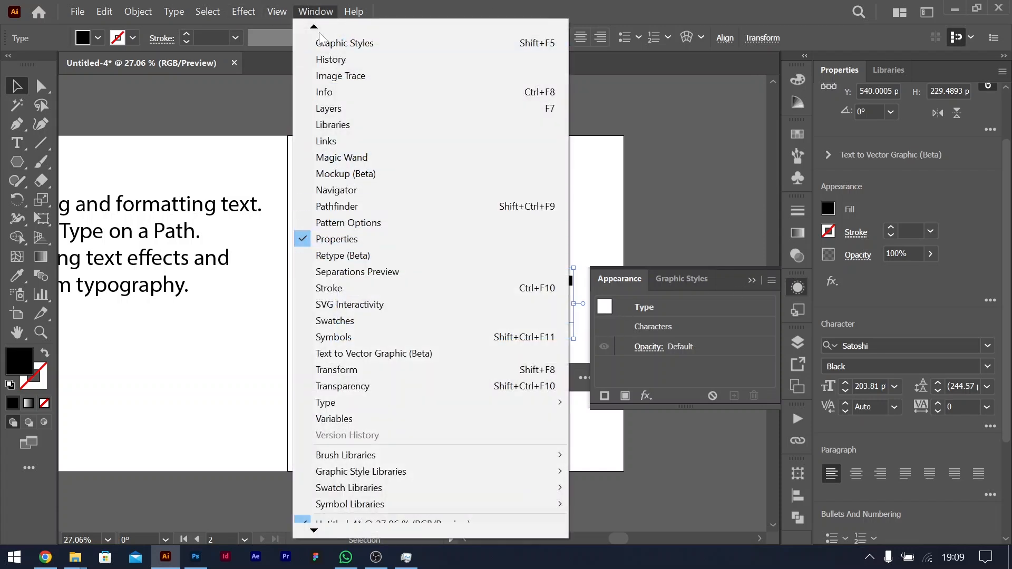
mouse_move(314, 27)
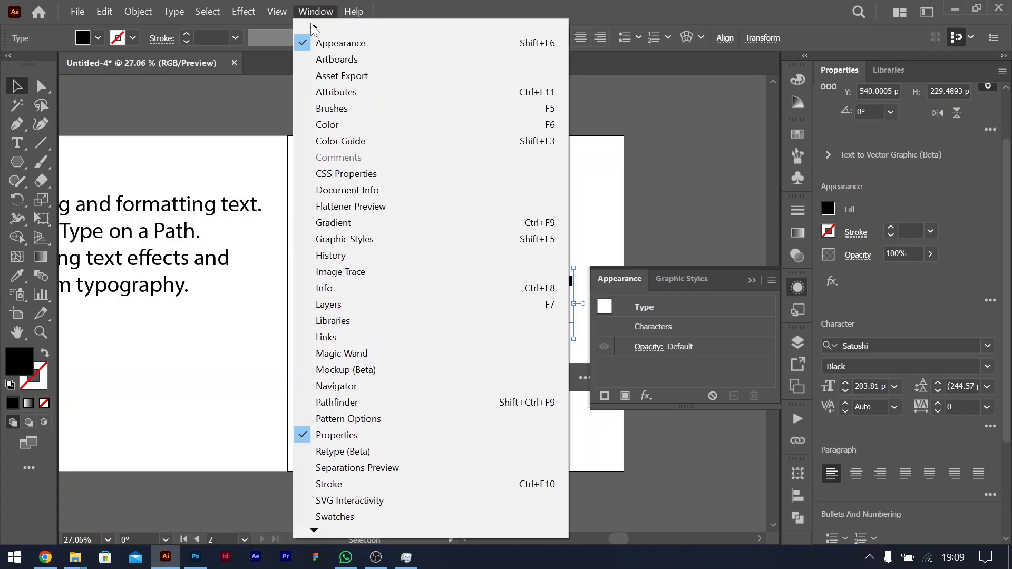
left_click(352, 90)
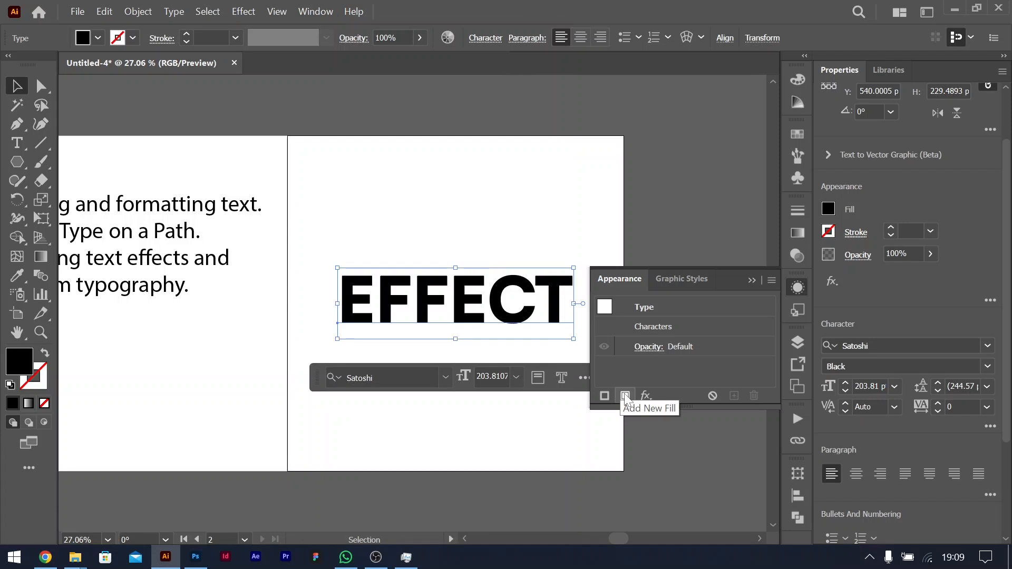
left_click(625, 396)
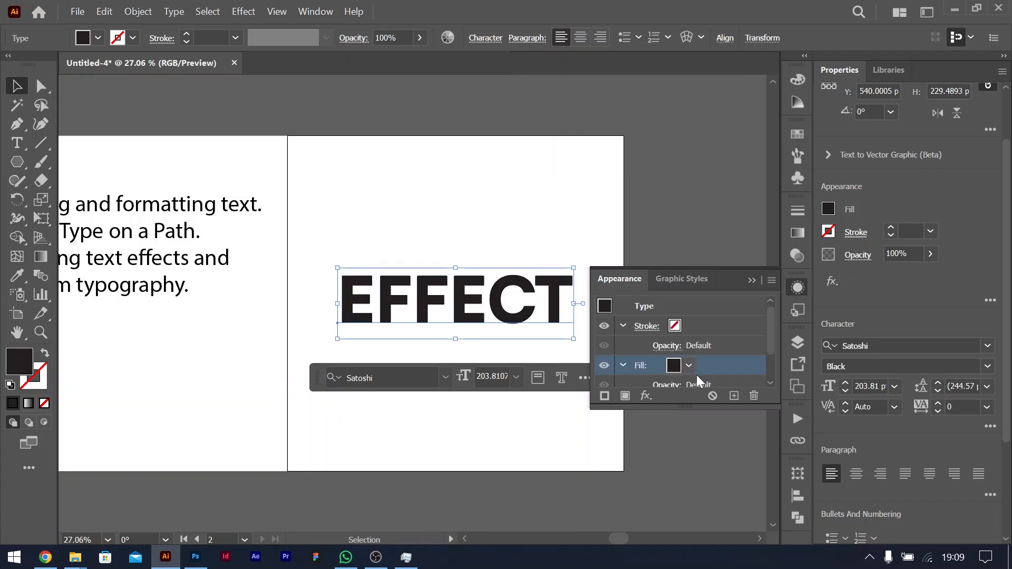
left_click_drag(690, 409, 739, 519)
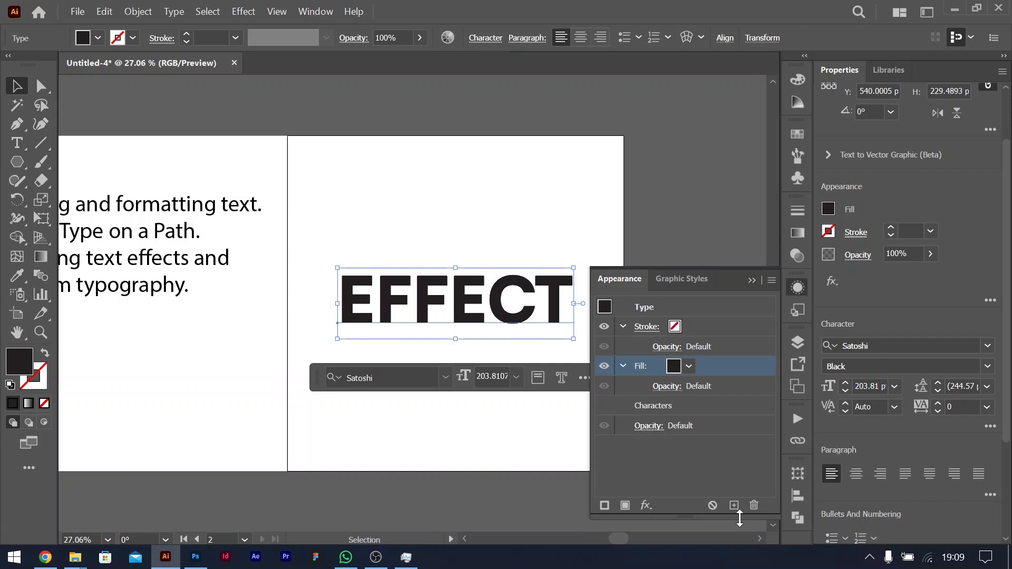
Step: Apply a Transform effect to the new fill, moving 1 px horizontally and 1 px vertically with 10 copies
left_click(644, 506)
mouse_move(738, 207)
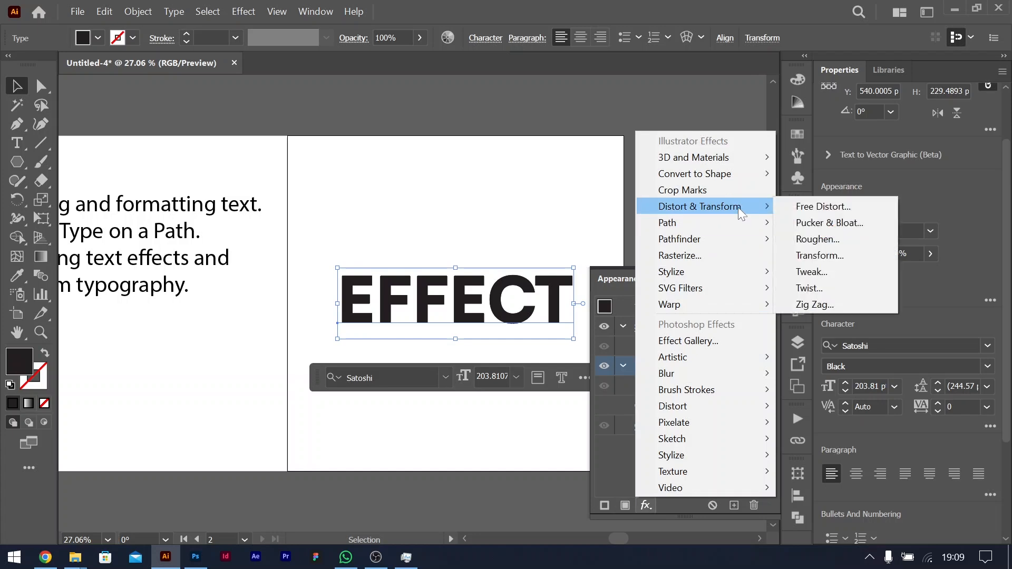
left_click(830, 256)
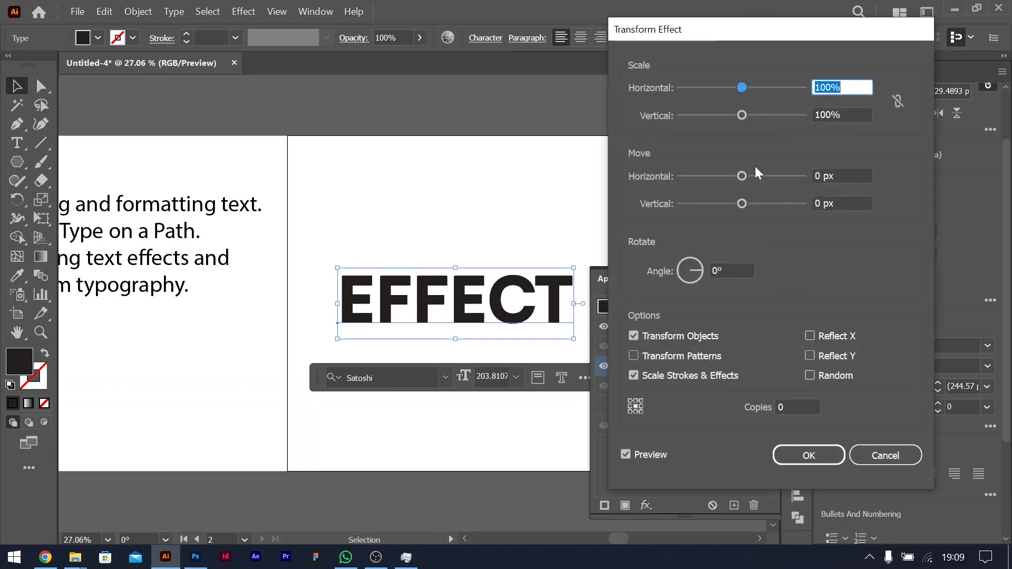
left_click(841, 173)
type("1")
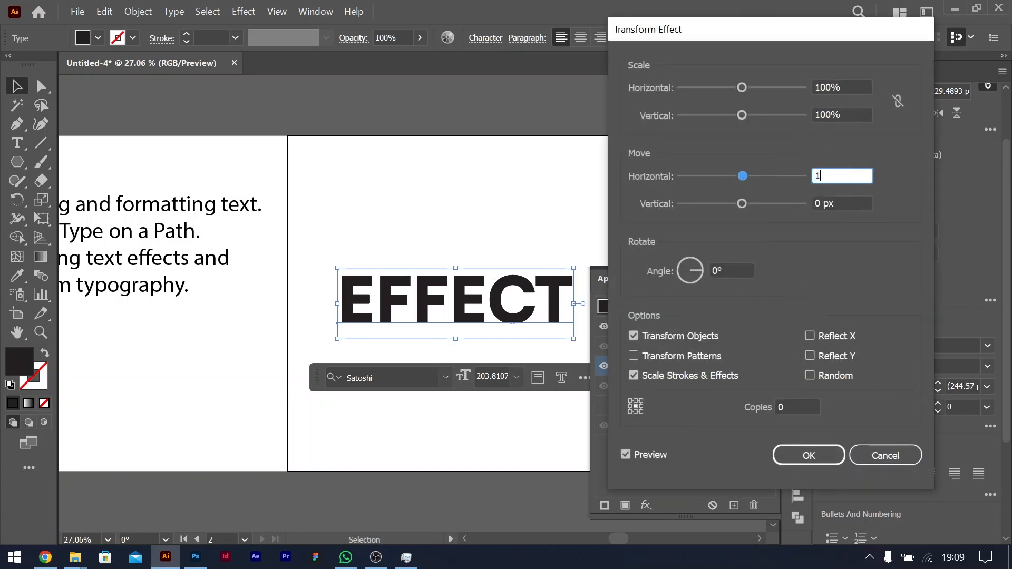
key("Tab")
type("1")
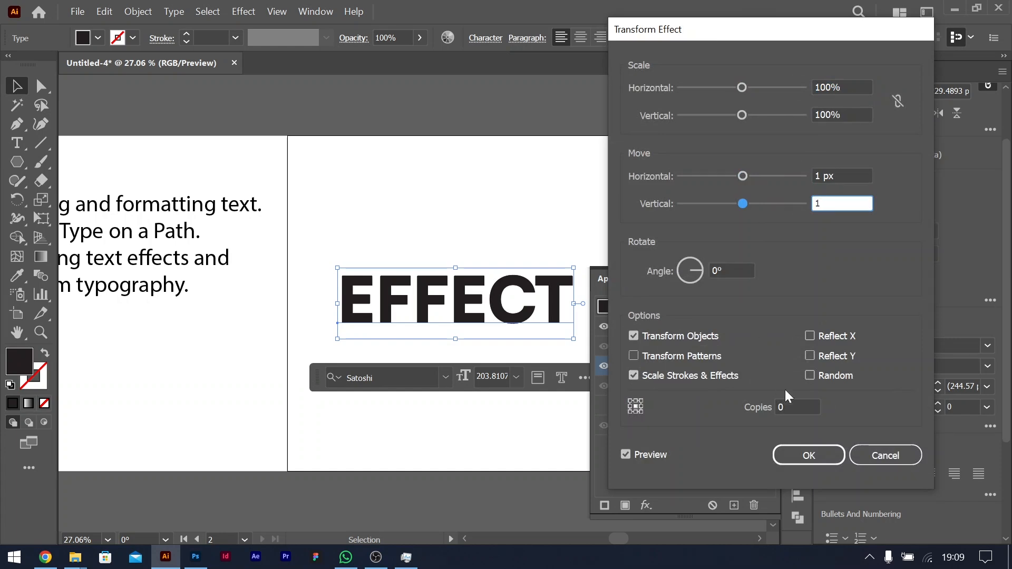
key("Tab")
type("10")
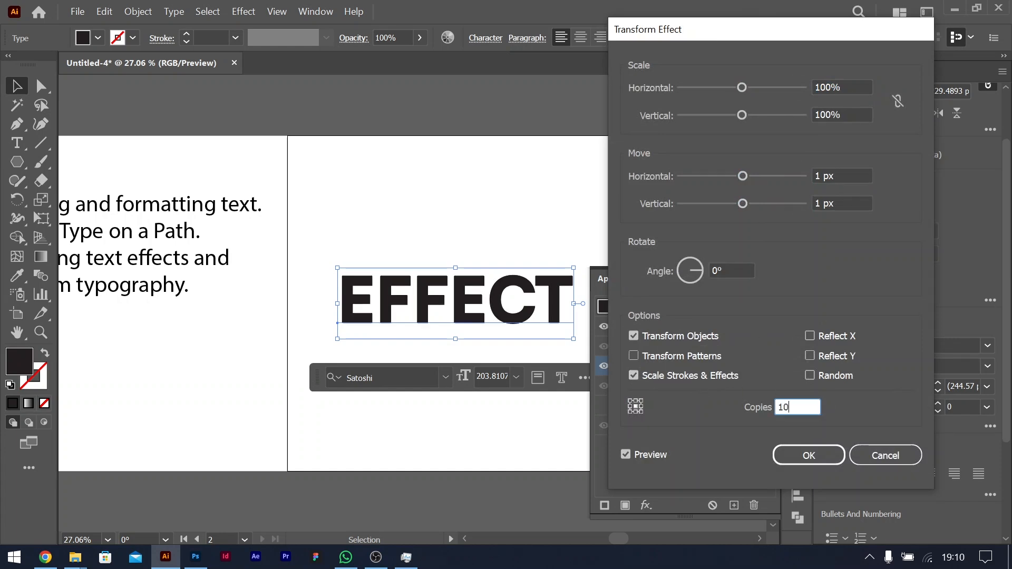
key("Tab")
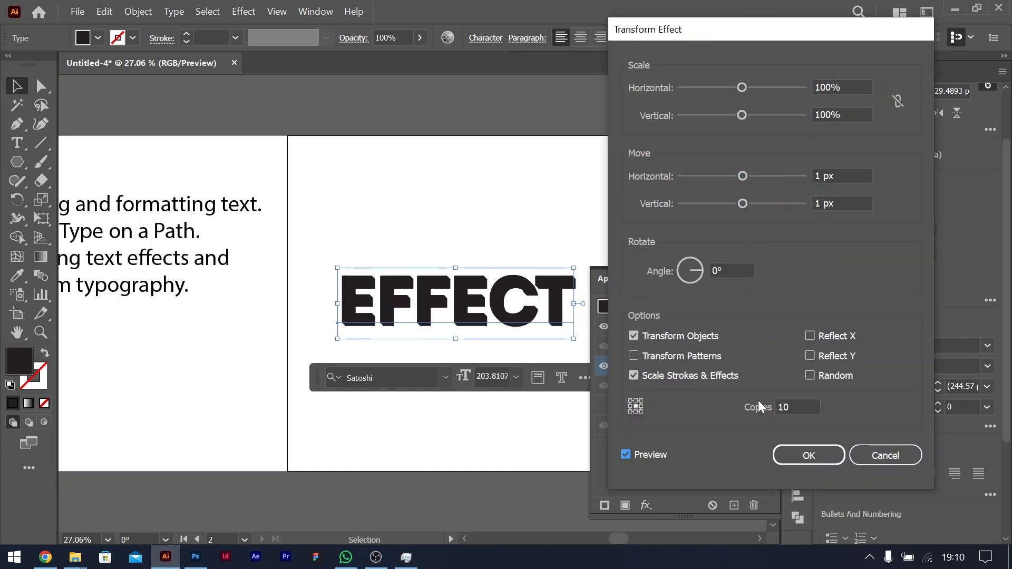
left_click(809, 457)
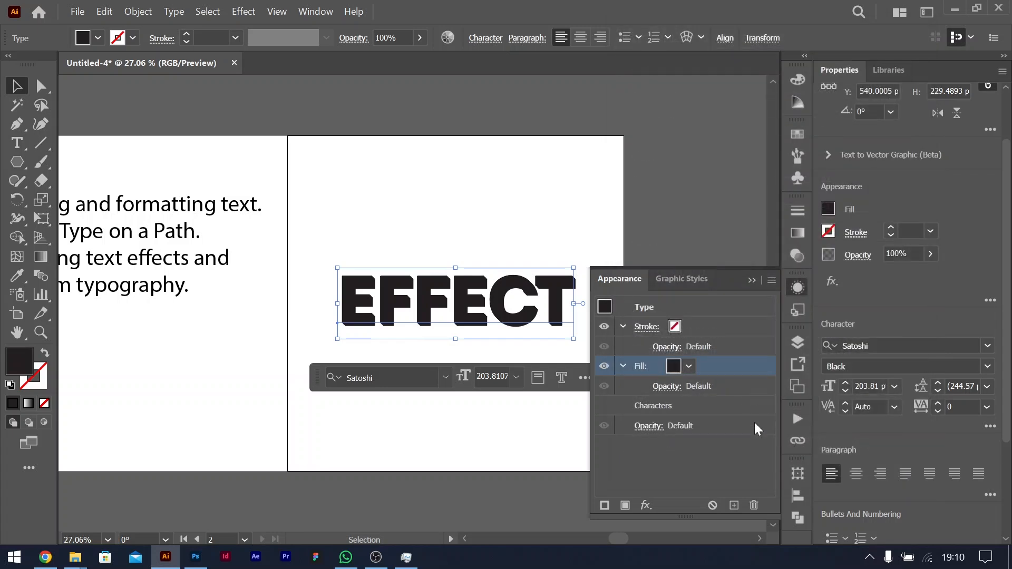
Step: Set the EFFECT text's transformed fill to red and duplicate that fill in its appearance
left_click(688, 366)
left_click(572, 396)
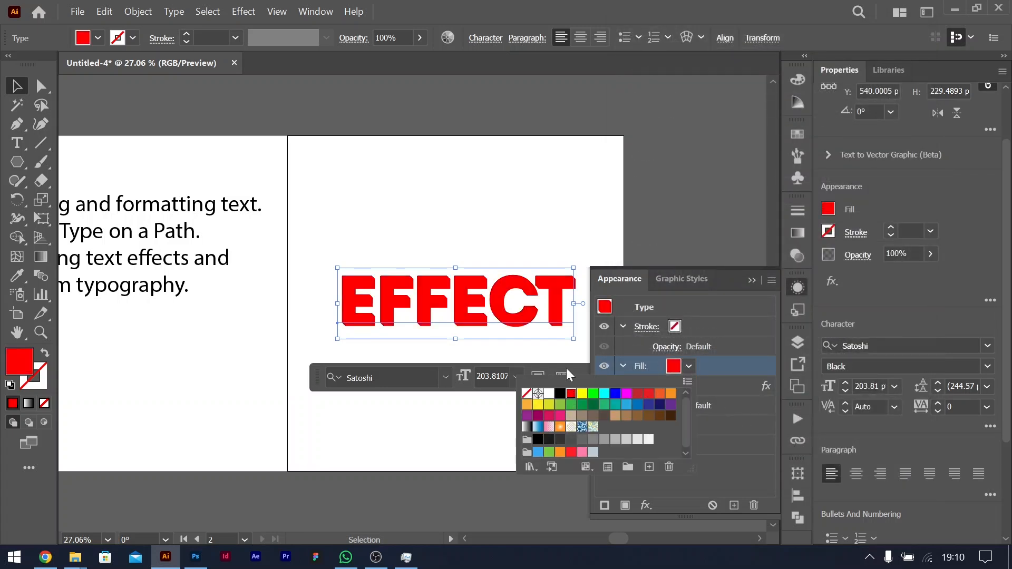
left_click(728, 464)
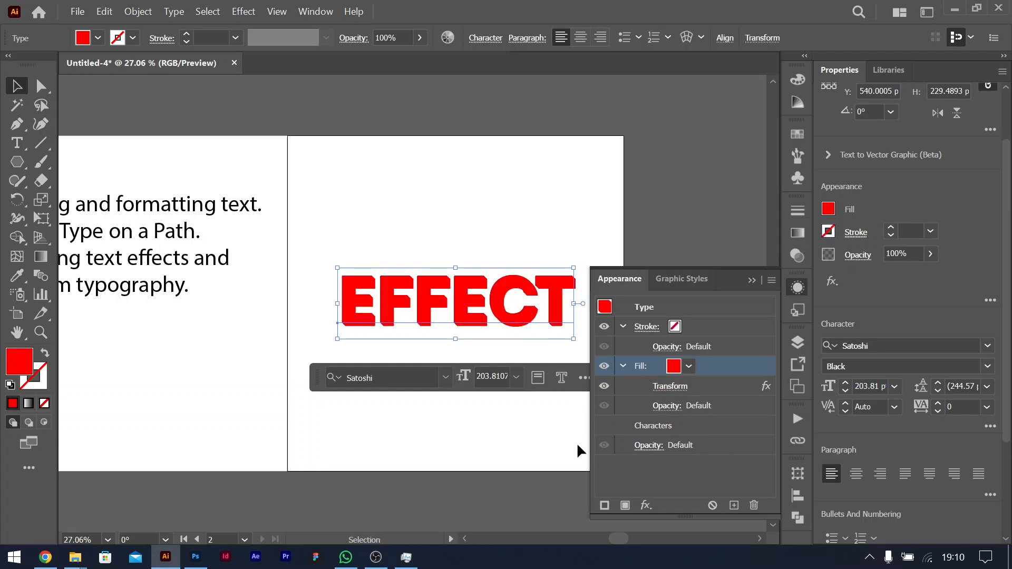
left_click(734, 504)
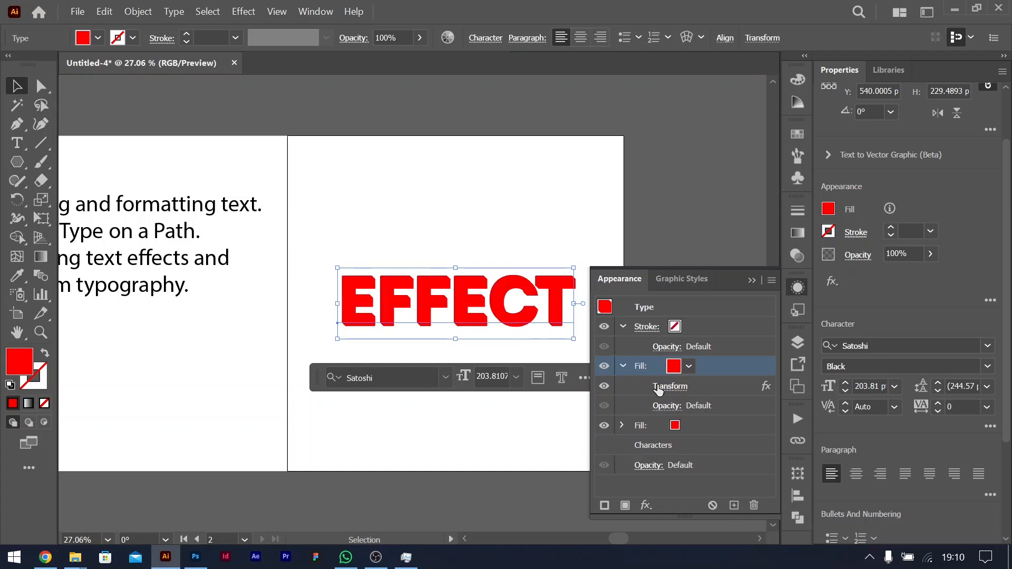
Step: Set the lower fill of the EFFECT text to yellow and remove the Transform effect from the upper red fill
left_click(688, 426)
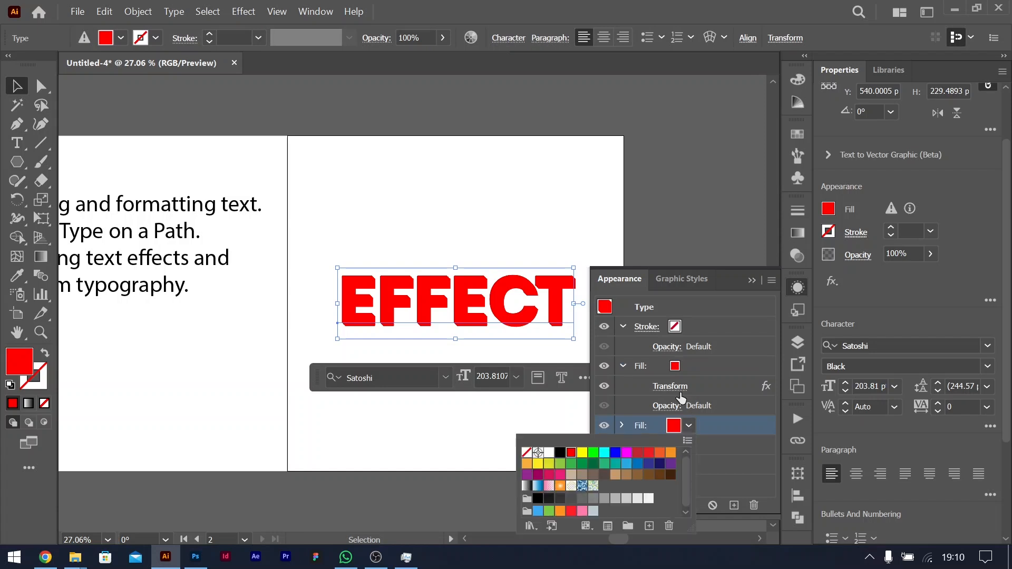
left_click(582, 452)
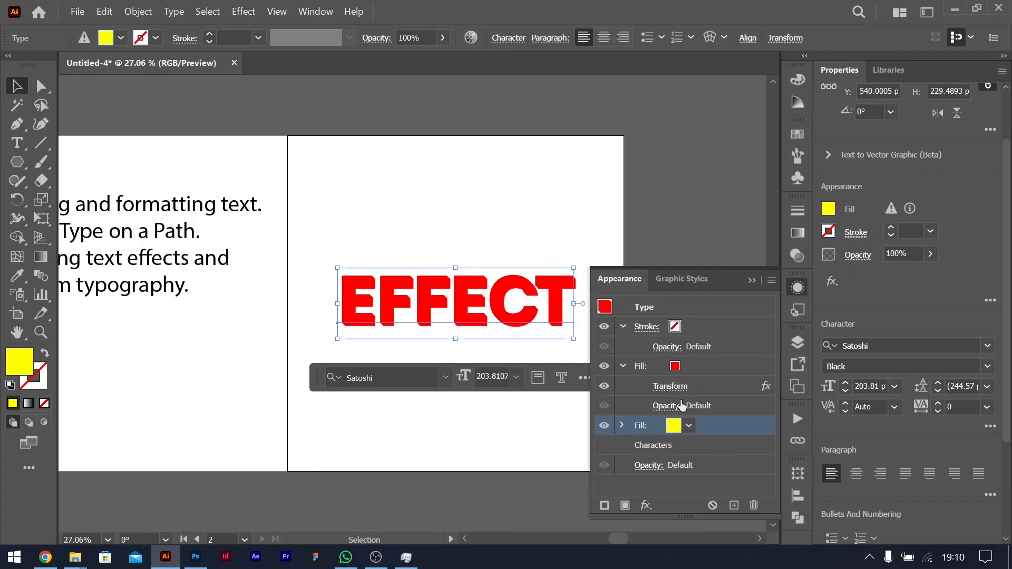
left_click(723, 388)
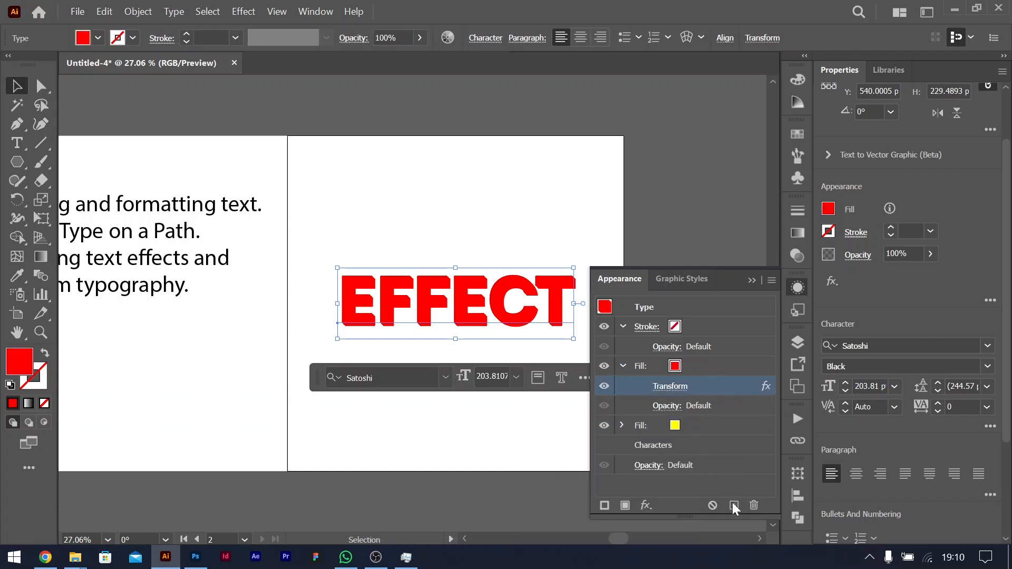
left_click(753, 505)
Step: Set the number of copies in the yellow fill's Transform effect to 20
left_click(701, 405)
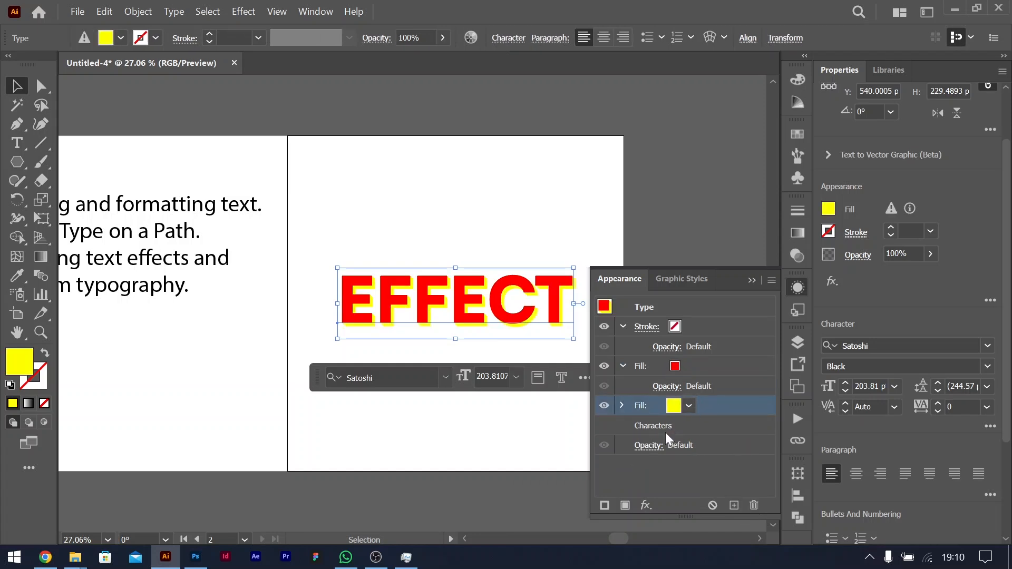
left_click(620, 405)
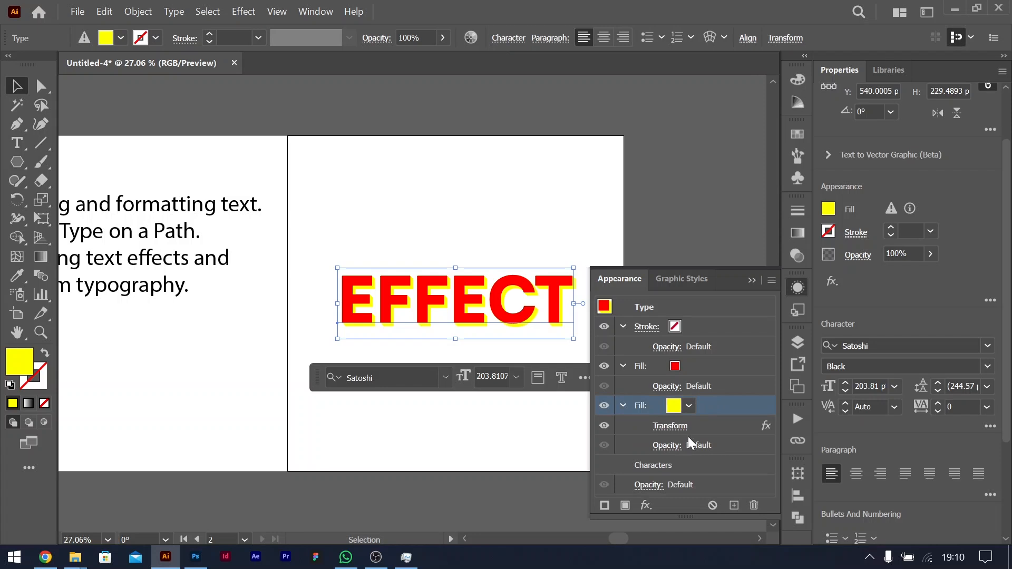
left_click(671, 426)
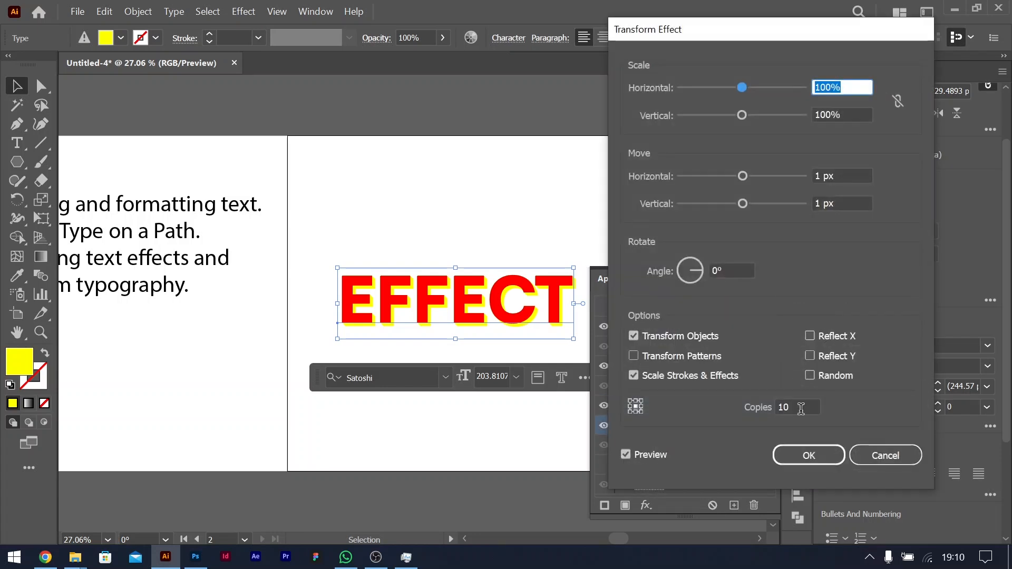
left_click(800, 409)
key("shift+Up")
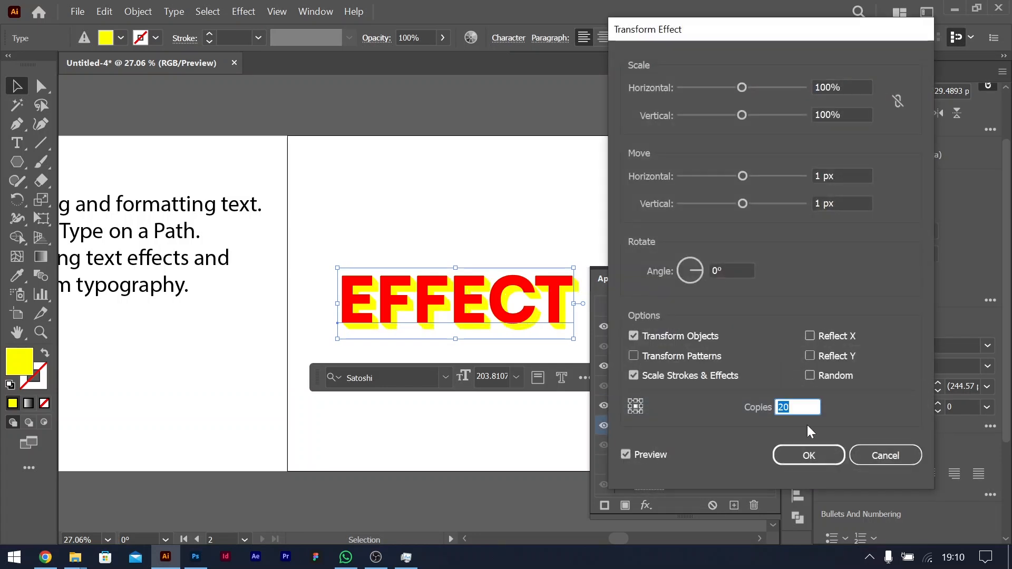
left_click(829, 464)
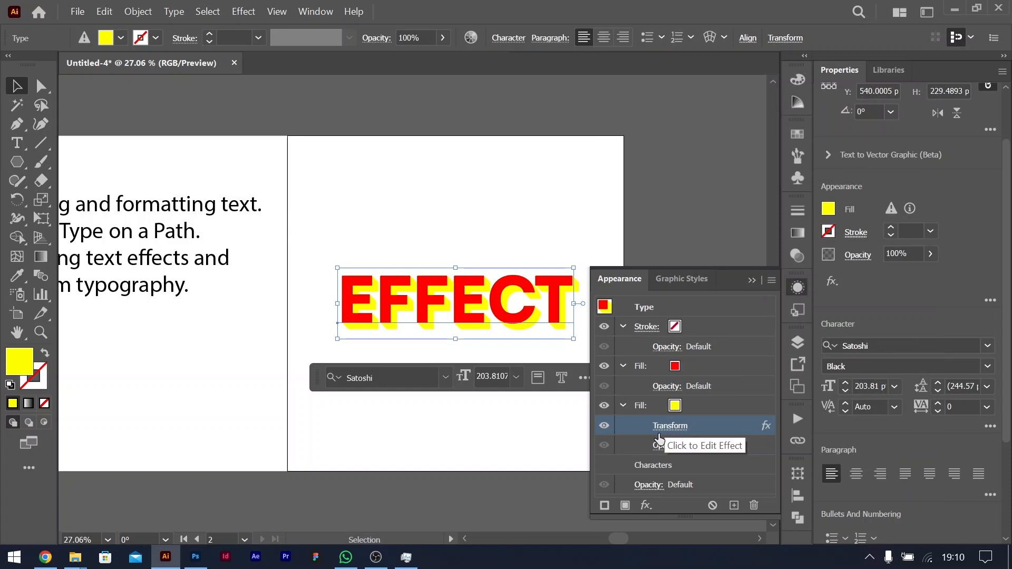
left_click(667, 445)
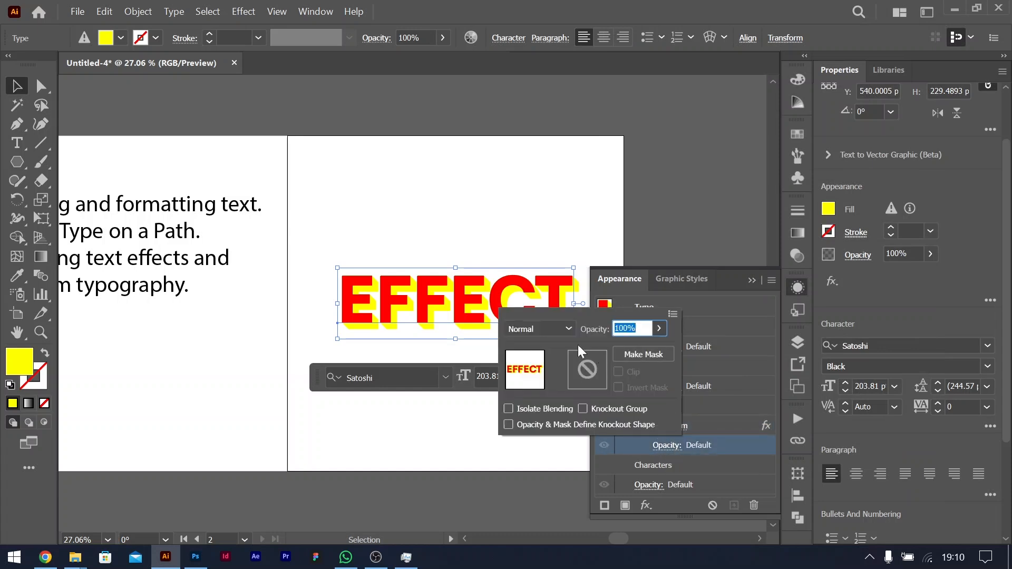
left_click(661, 326)
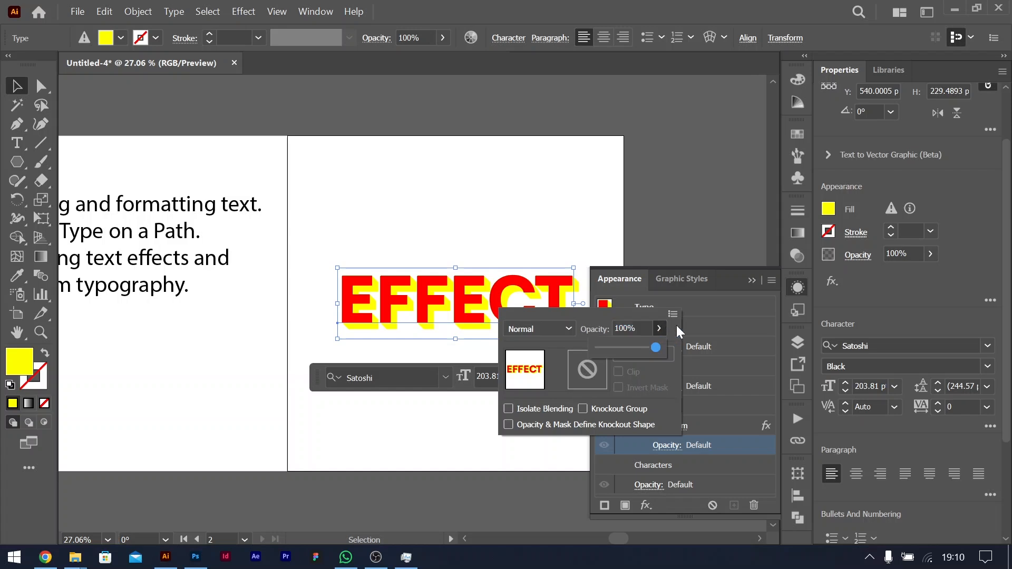
left_click(713, 339)
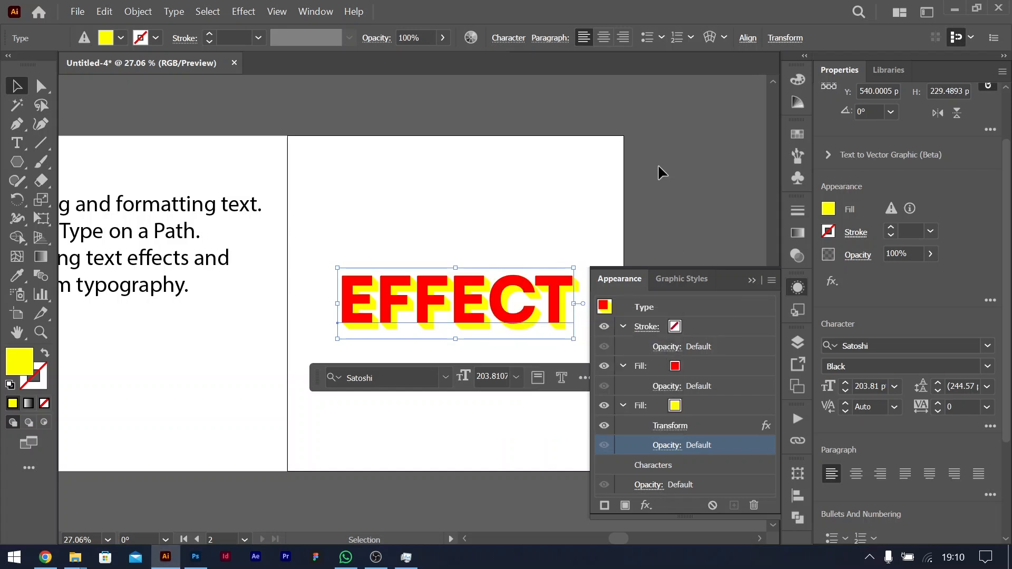
Step: Set the number of copies in the yellow fill's Transform effect to 10
left_click(668, 424)
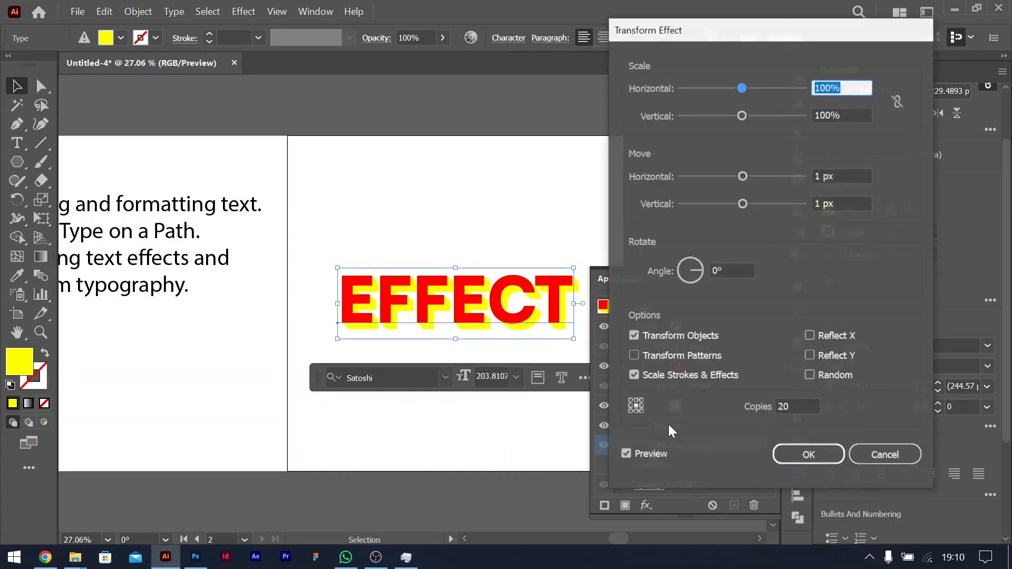
double_click(787, 399)
type("1")
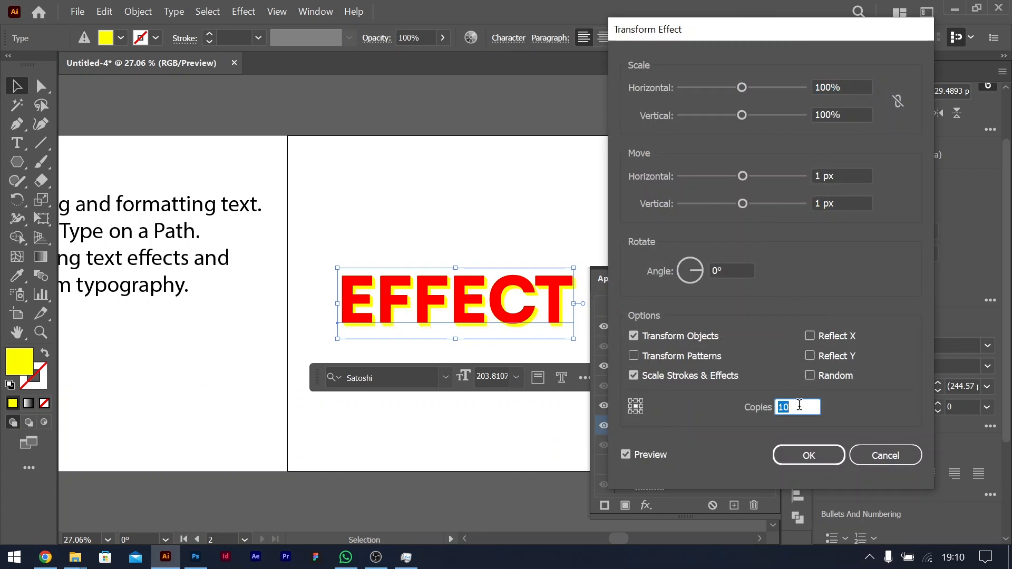
key("Return")
Step: Change the EFFECT text's lower yellow fill to orange
left_click(681, 407)
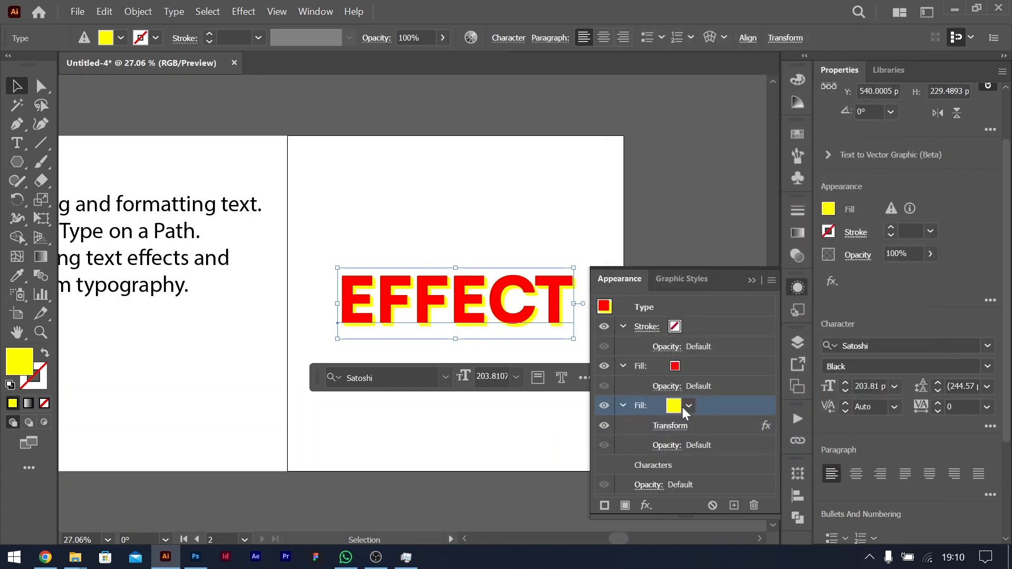
left_click(685, 407)
left_click(670, 433)
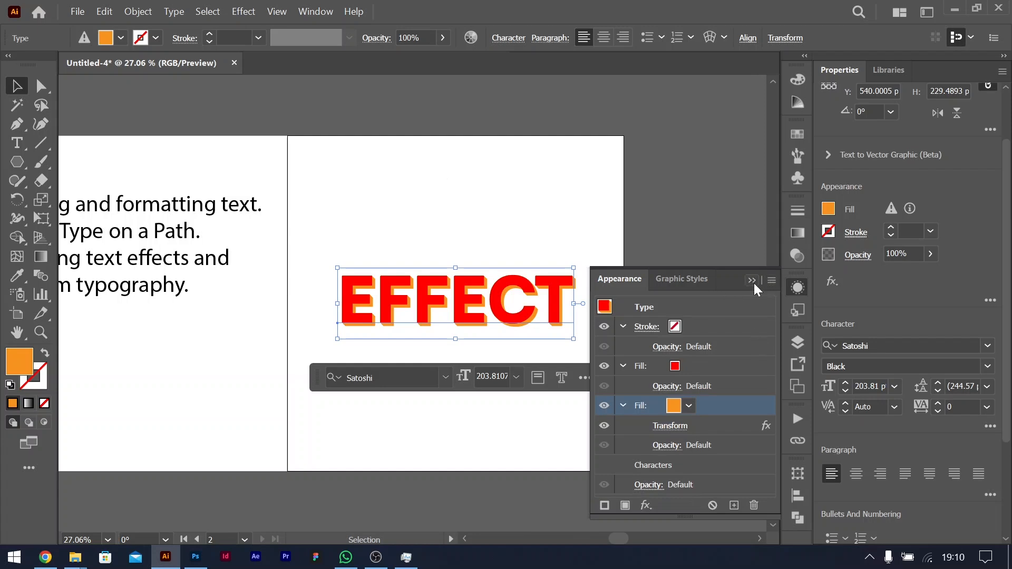
left_click(646, 505)
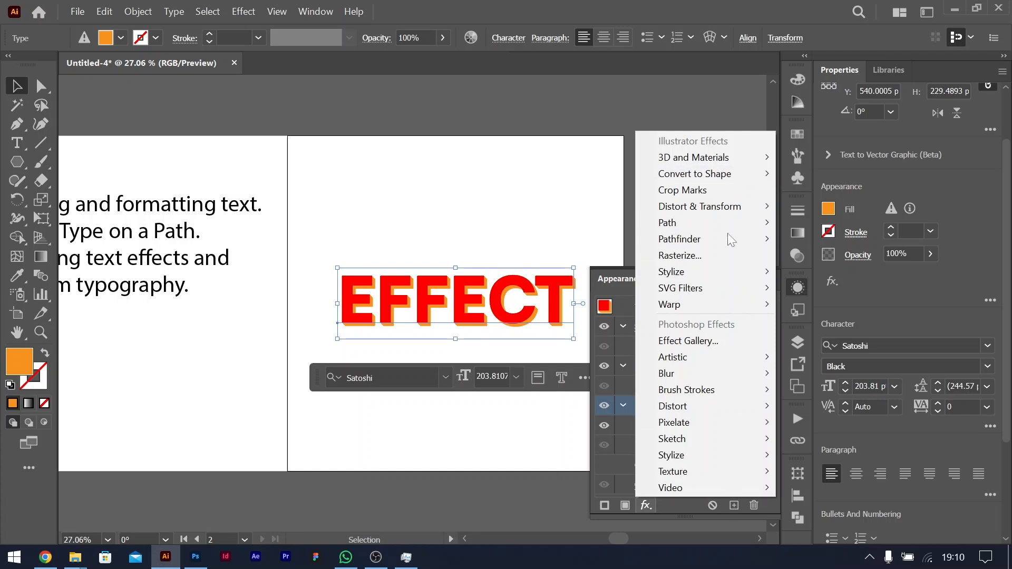
mouse_move(701, 450)
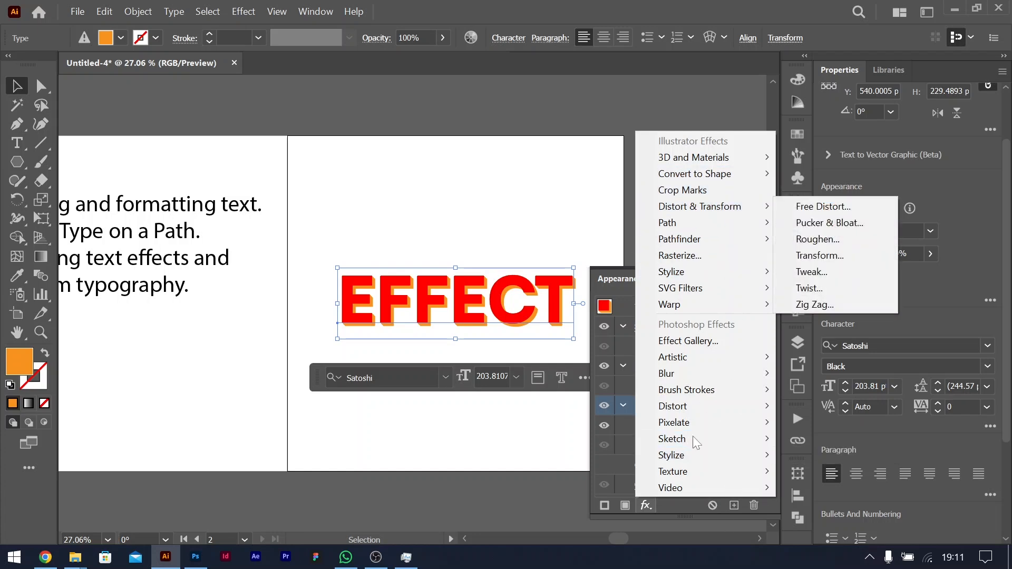
left_click(625, 455)
Step: Try placing the orange fill above the red fill in the text's appearance and undo the reordering
left_click(709, 404)
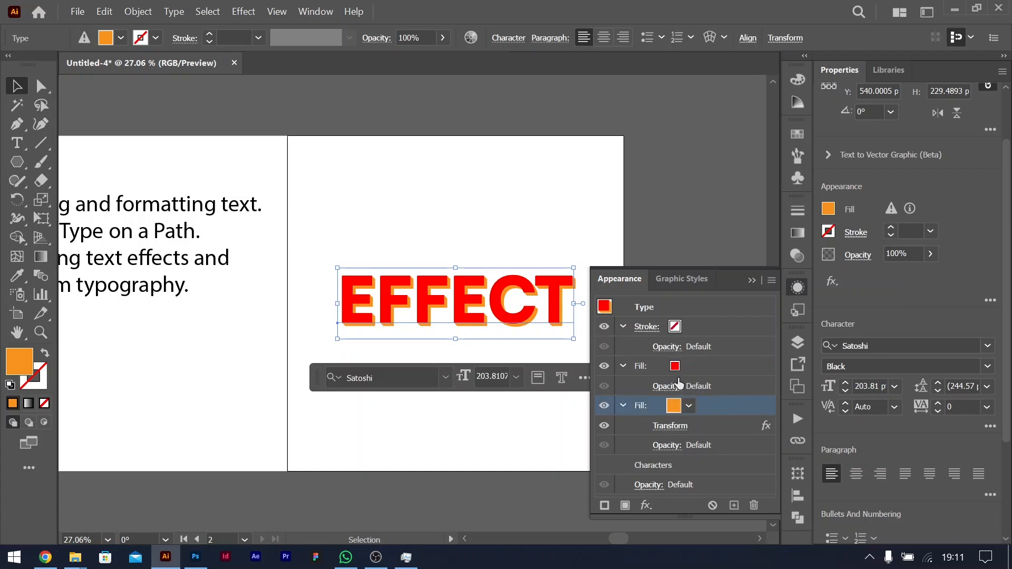
left_click_drag(674, 405, 712, 355)
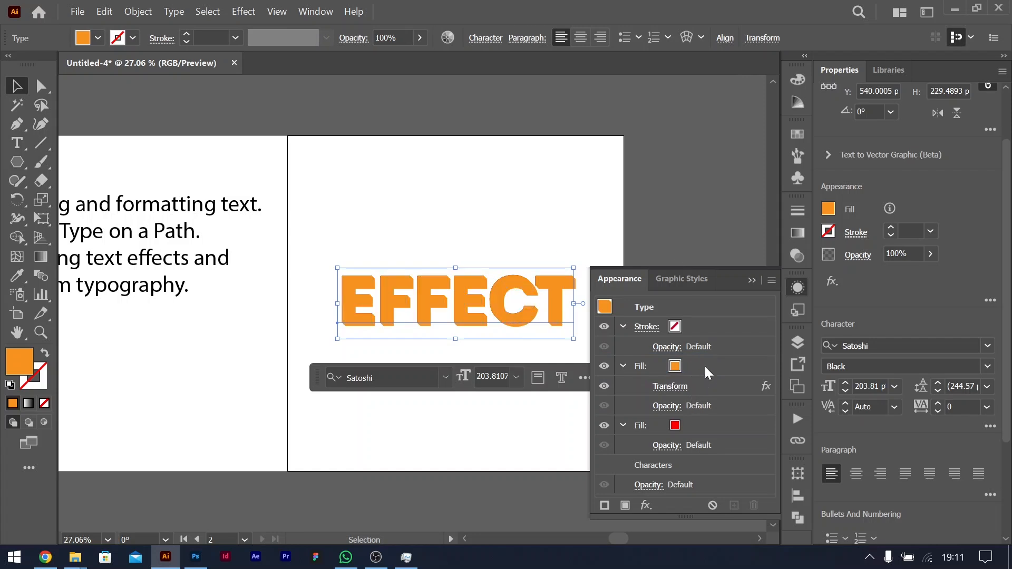
key("ctrl+z")
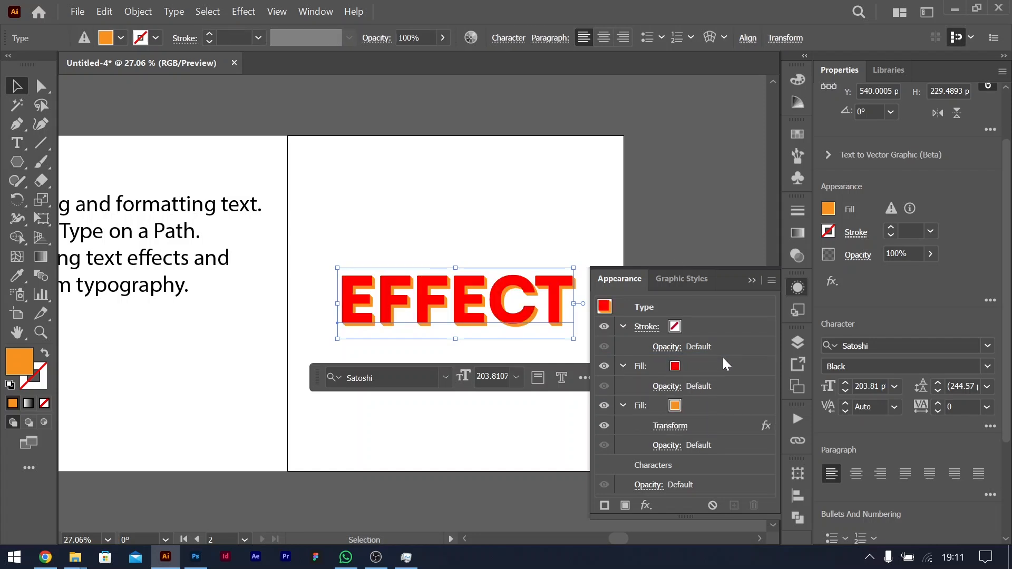
Step: Try an Outer Glow effect in pale pink on the EFFECT text's red fill and discard it
left_click(725, 372)
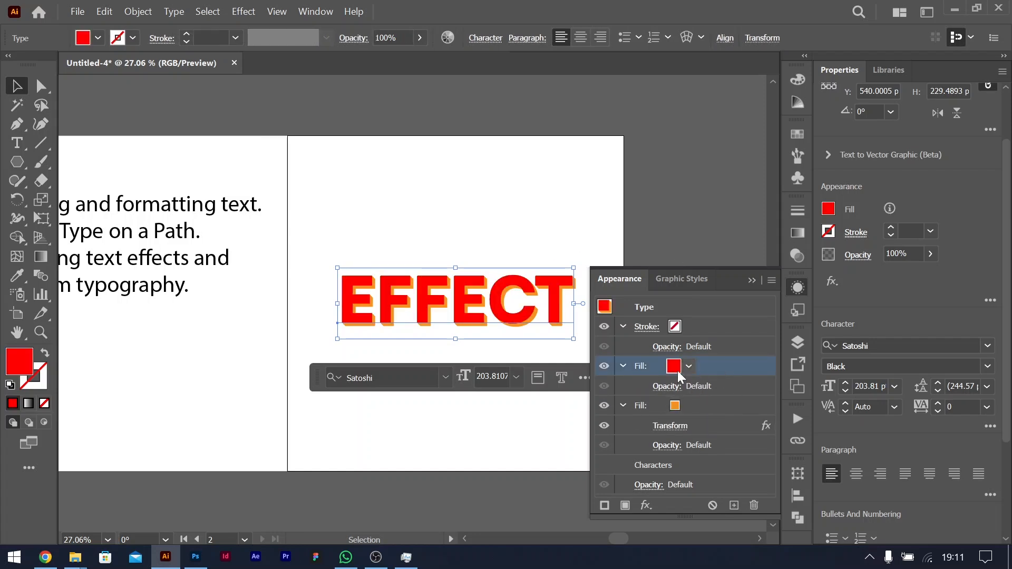
left_click(648, 504)
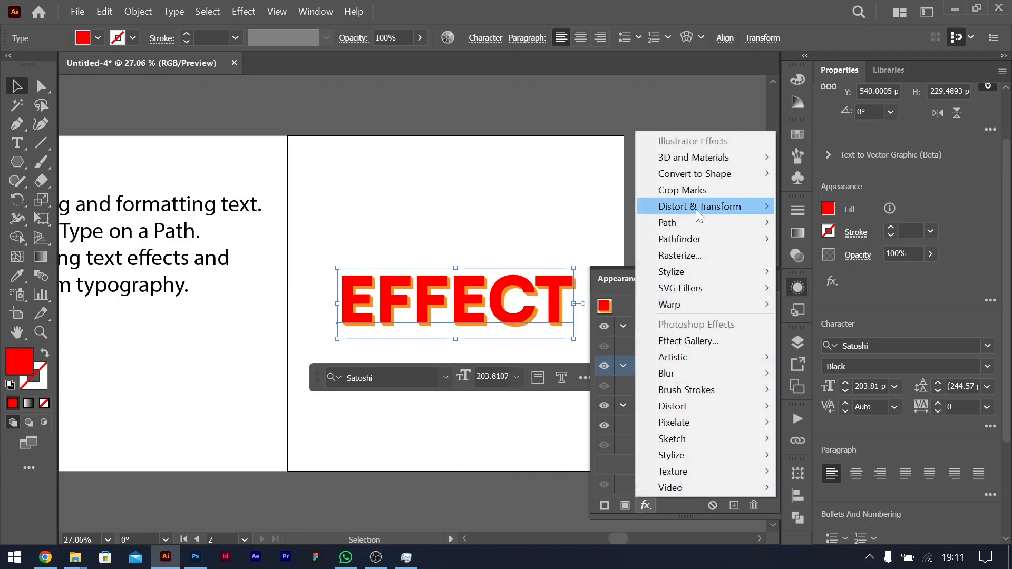
mouse_move(735, 267)
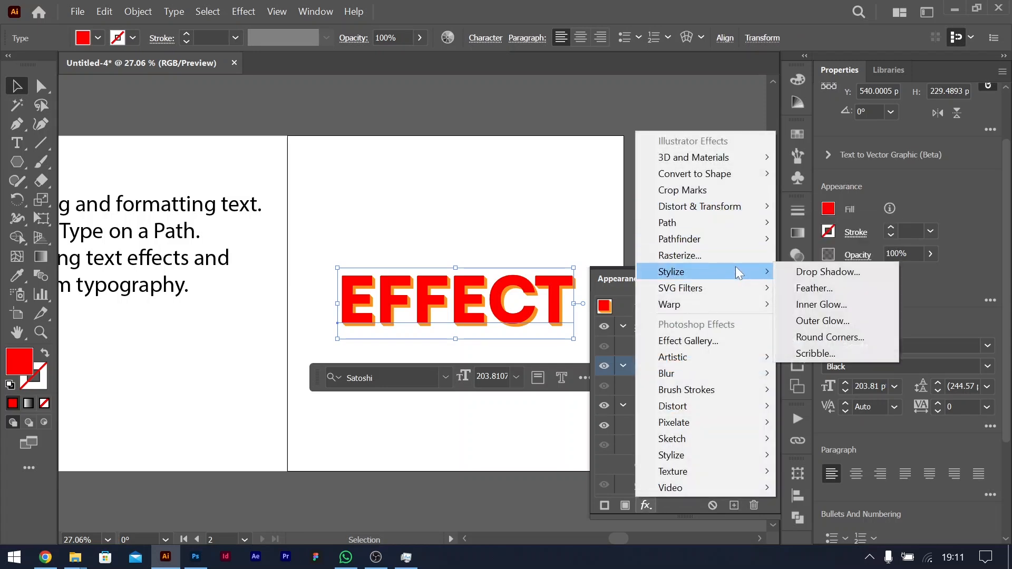
left_click(831, 322)
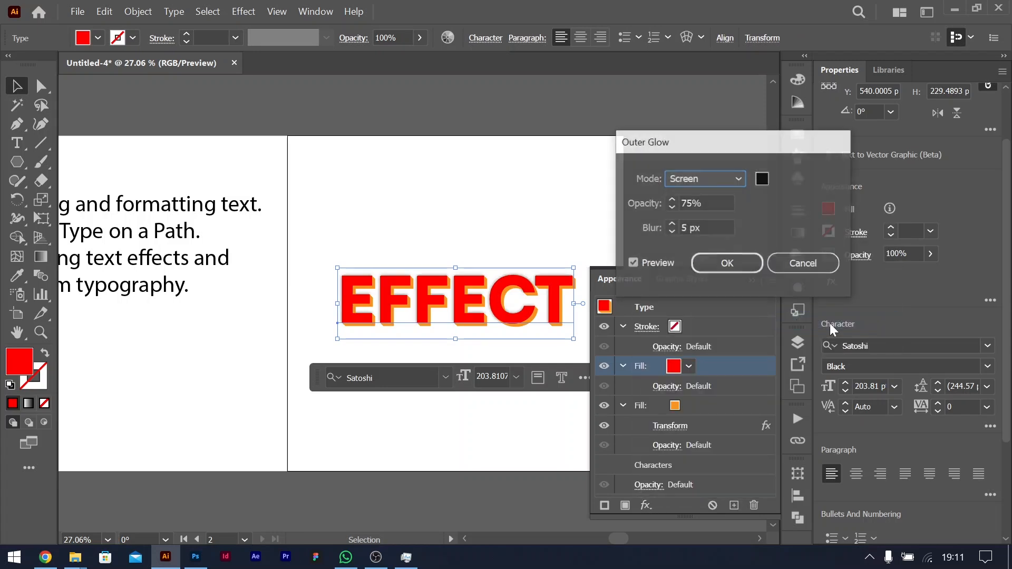
left_click(762, 180)
mouse_move(559, 285)
left_mouse_down()
mouse_move(543, 284)
mouse_move(519, 261)
mouse_move(524, 253)
left_mouse_up()
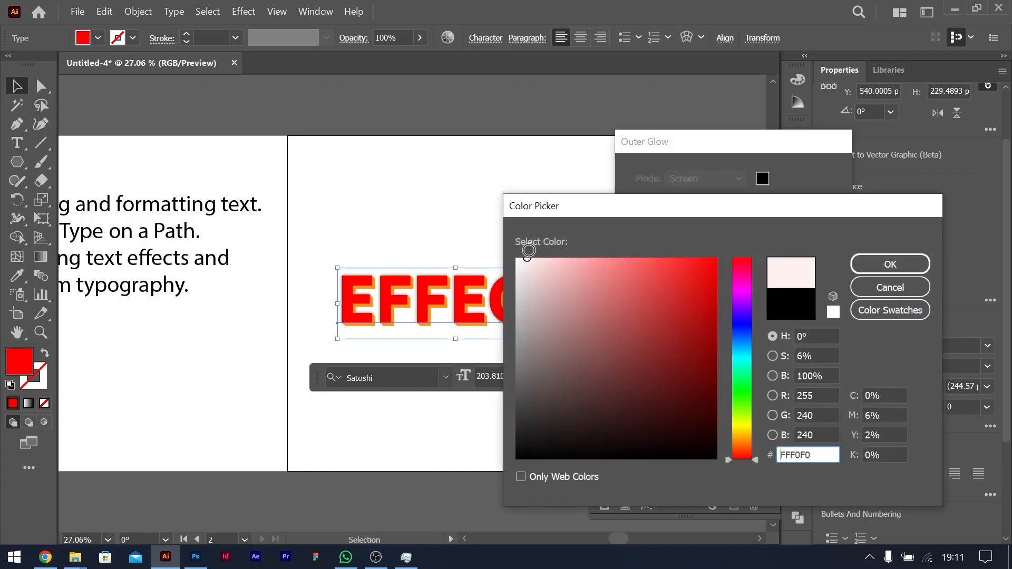
left_click(865, 266)
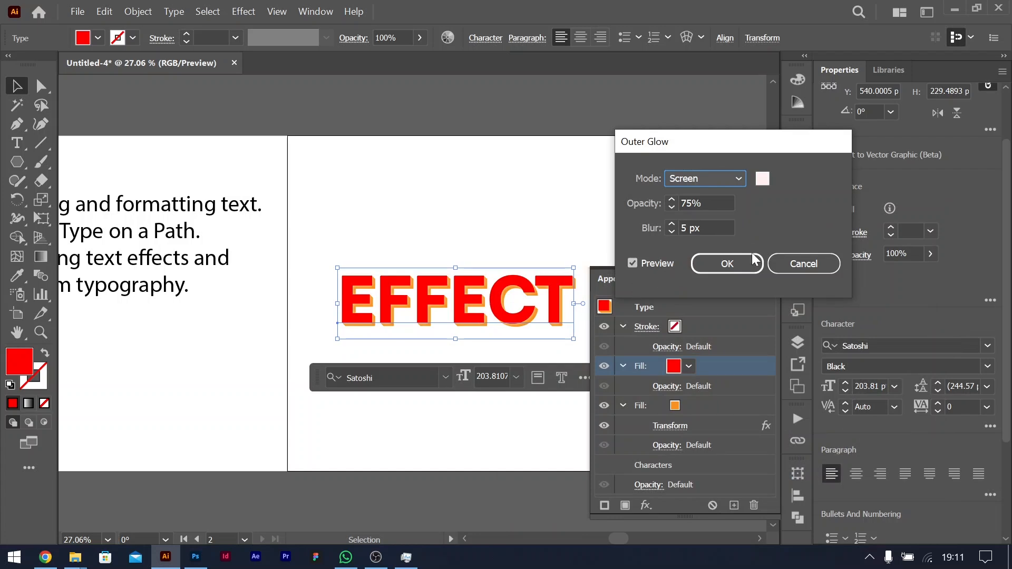
left_click(802, 264)
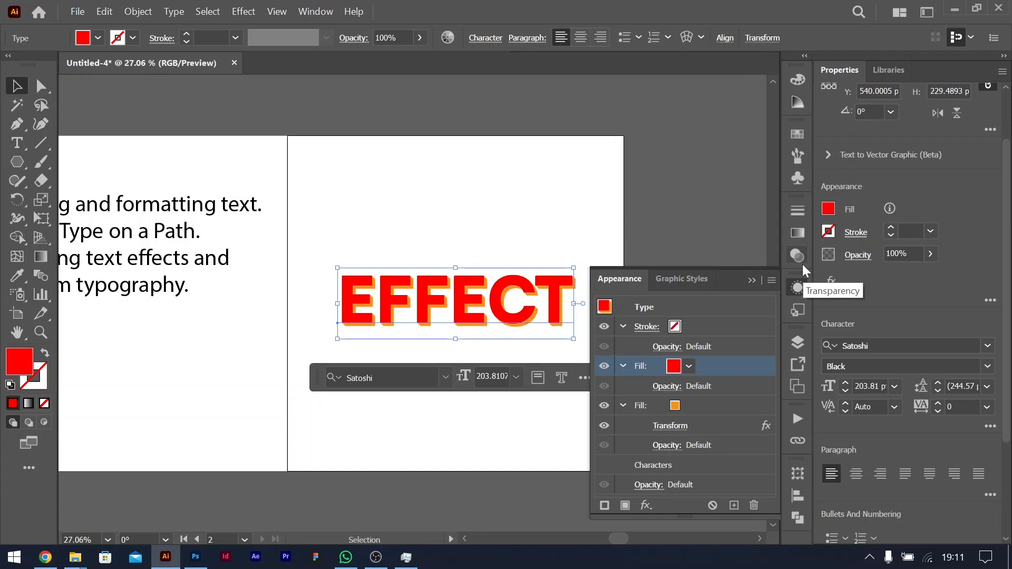
Step: Deselect the EFFECT text and view it together with the neighbouring artboard
left_click(751, 280)
left_click(716, 222)
scroll(493, 284, "left", 3)
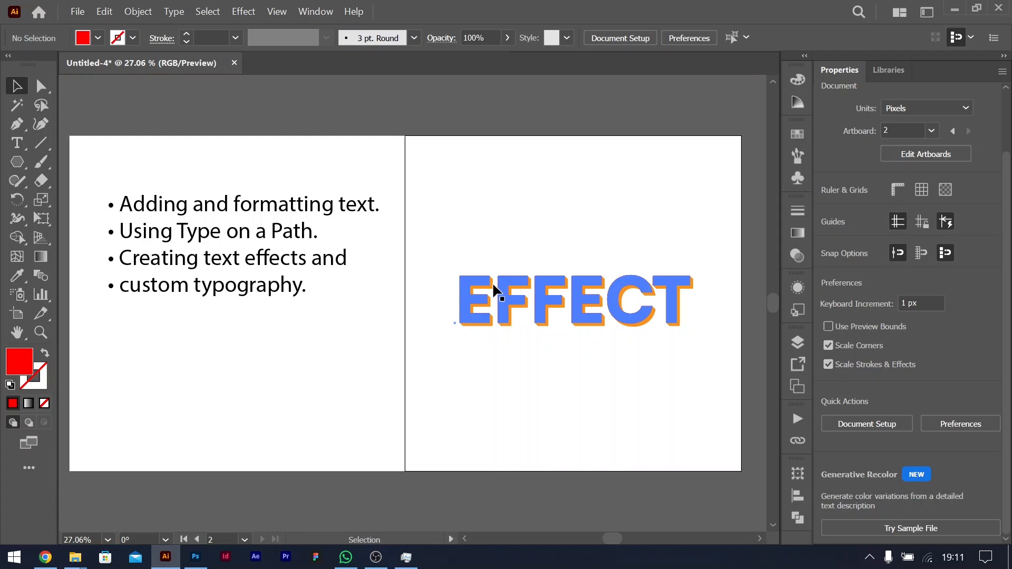
left_click(496, 306)
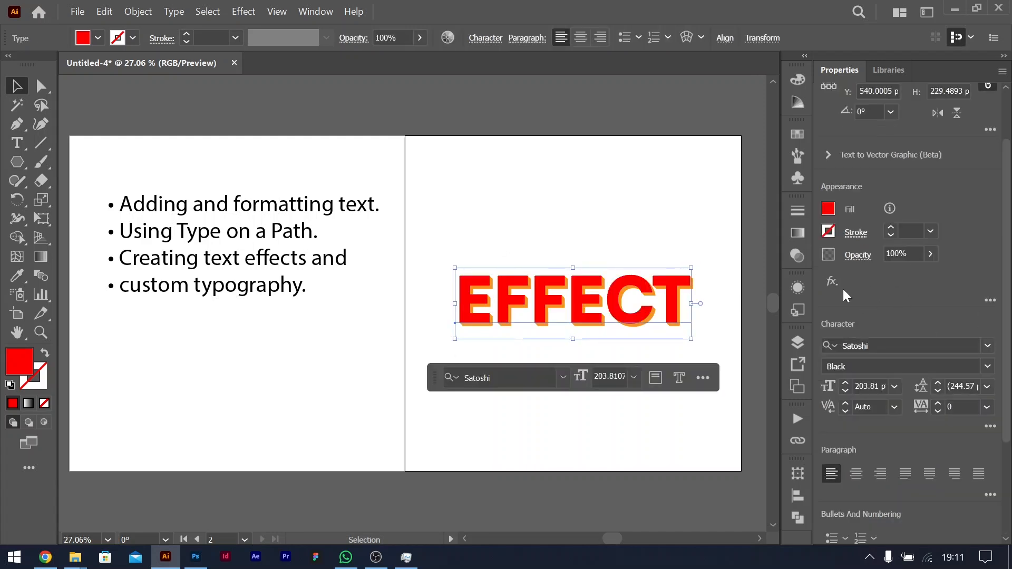
left_click(832, 282)
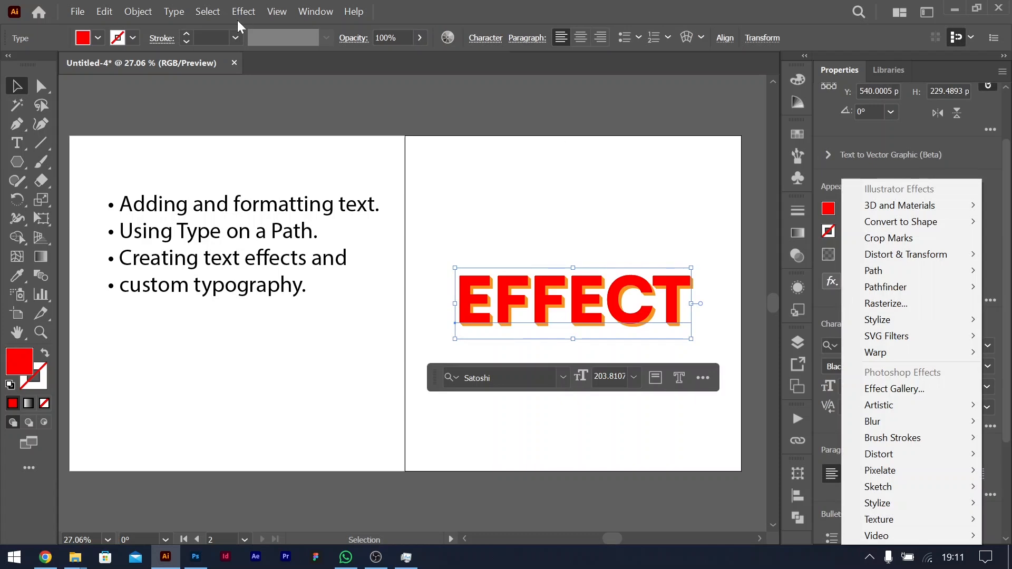
left_click(241, 22)
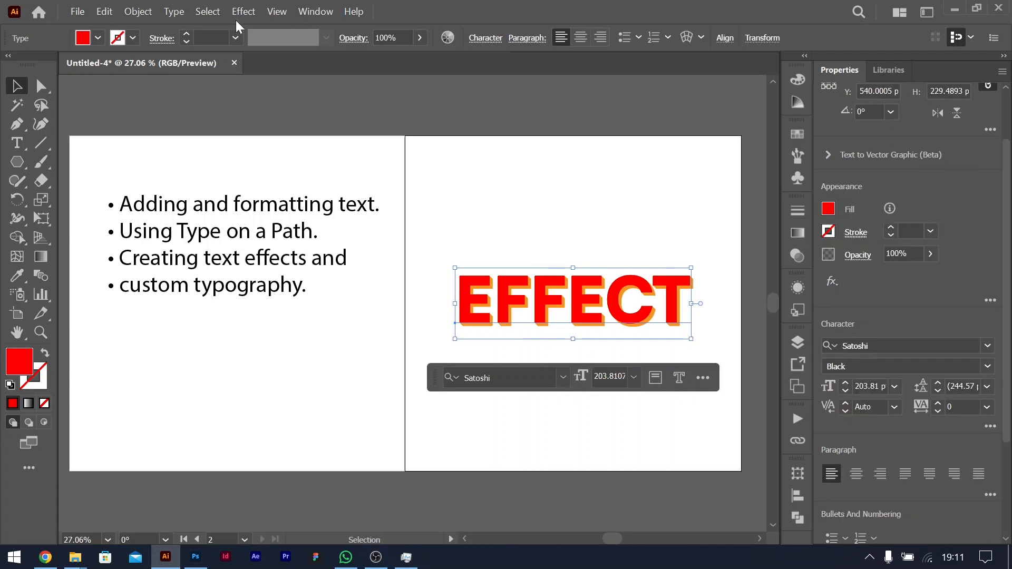
Step: Replace the word EFFECT with "touch" and add a second line reading "dskbjbkjasja"
double_click(582, 315)
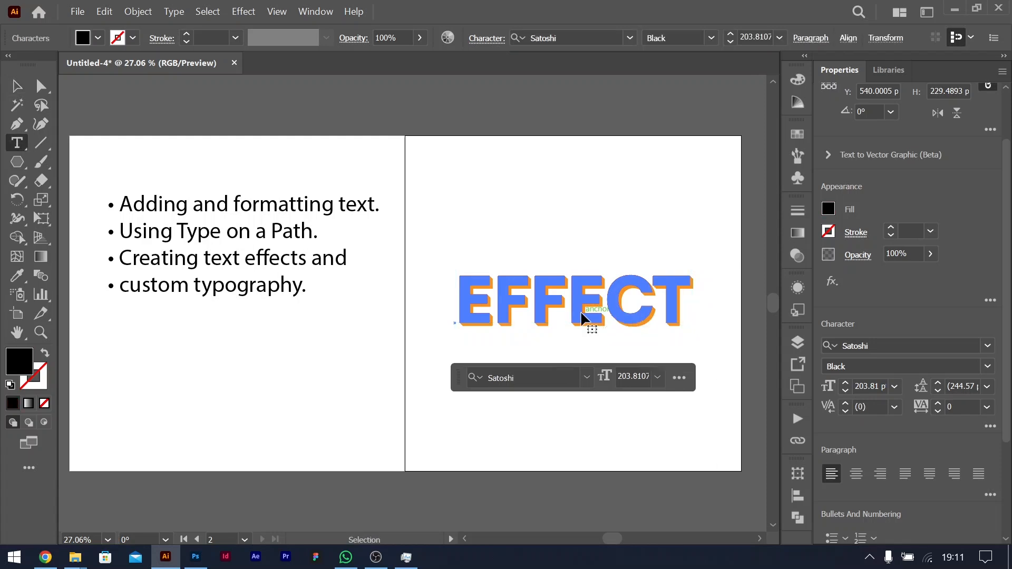
double_click(582, 311)
type("EDIT")
key("BackSpace")
key("BackSpace")
key("BackSpace")
key("BackSpace")
type("touch")
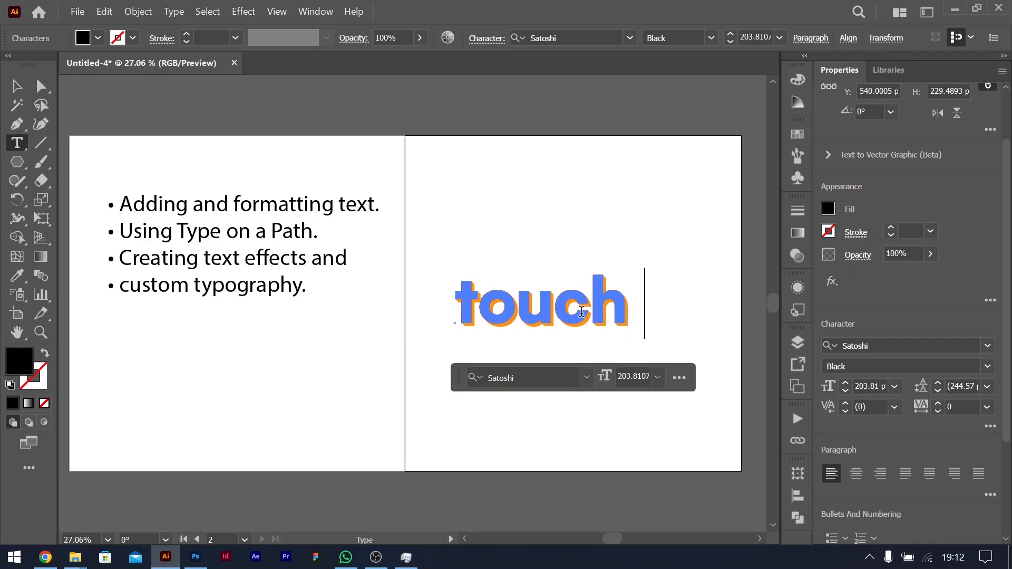
key("Return")
type("dskbjbkjas")
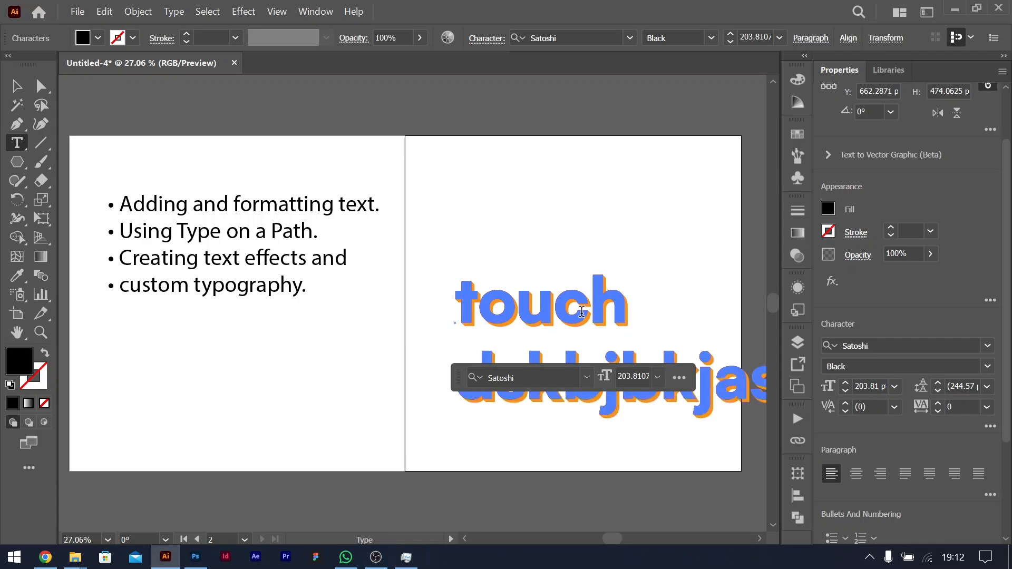
Step: Center-align both lines of the text and move the block up and right over the second artboard
key("ctrl+a")
key("ctrl+shift+c")
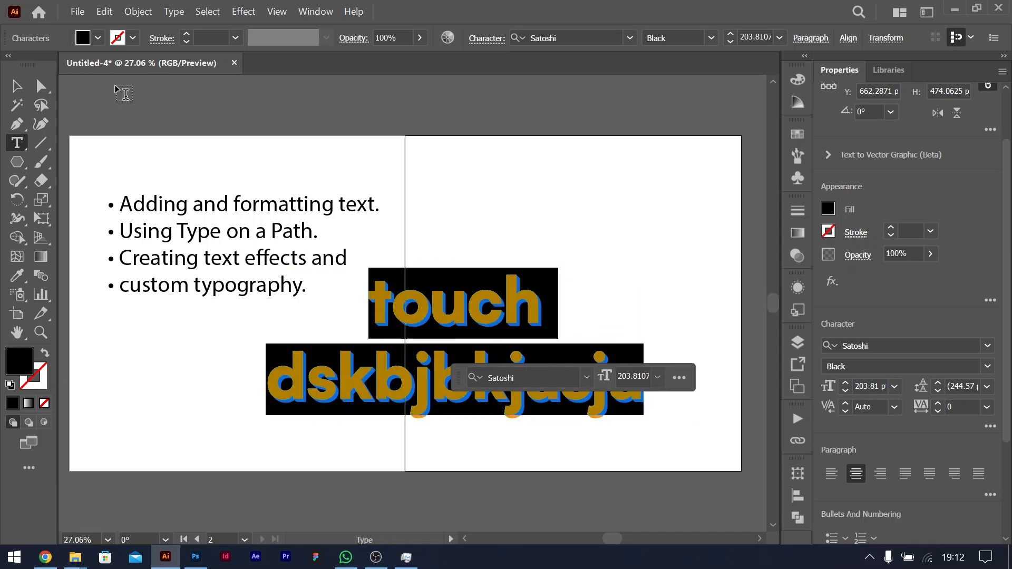
left_click(15, 90)
left_click_drag(501, 312, 629, 270)
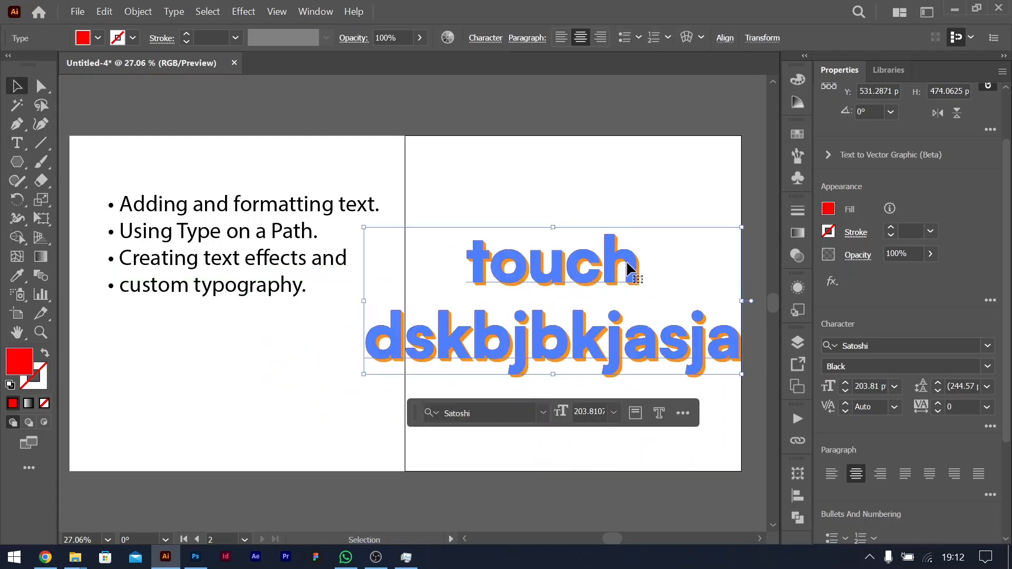